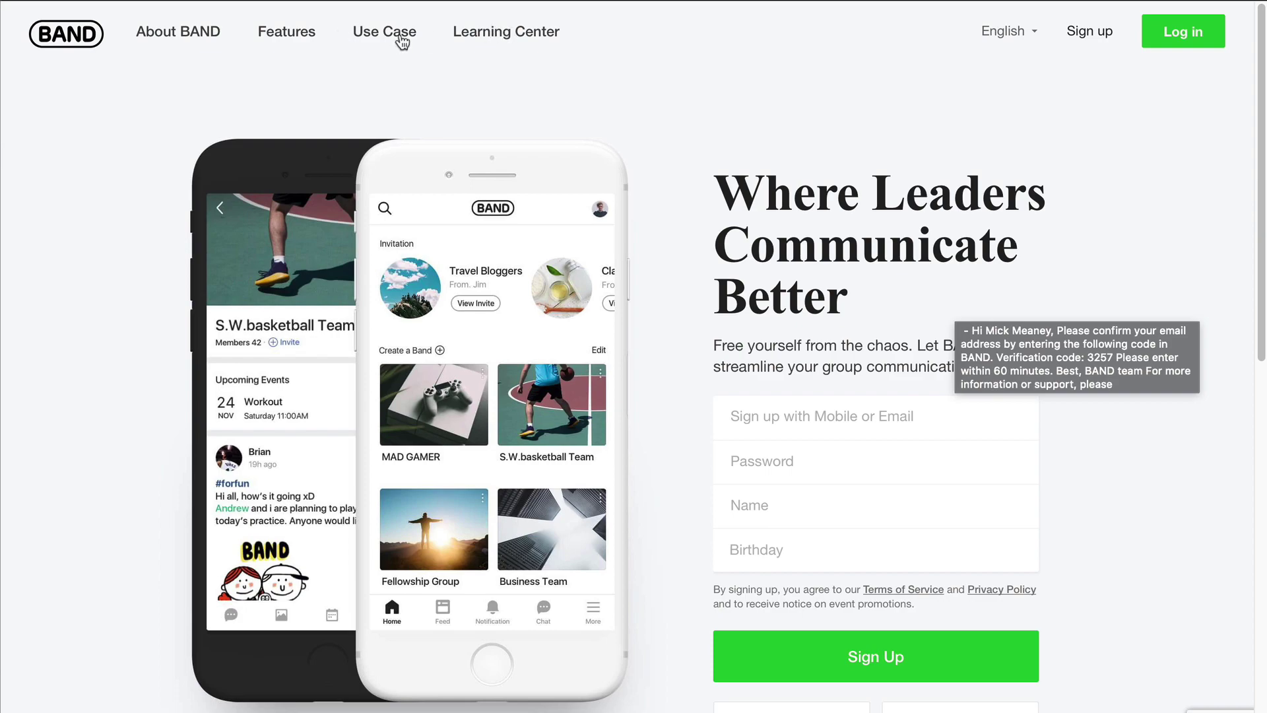
Scroll down through the BAND landing and Features pages
scroll(770, 552, "down", 10)
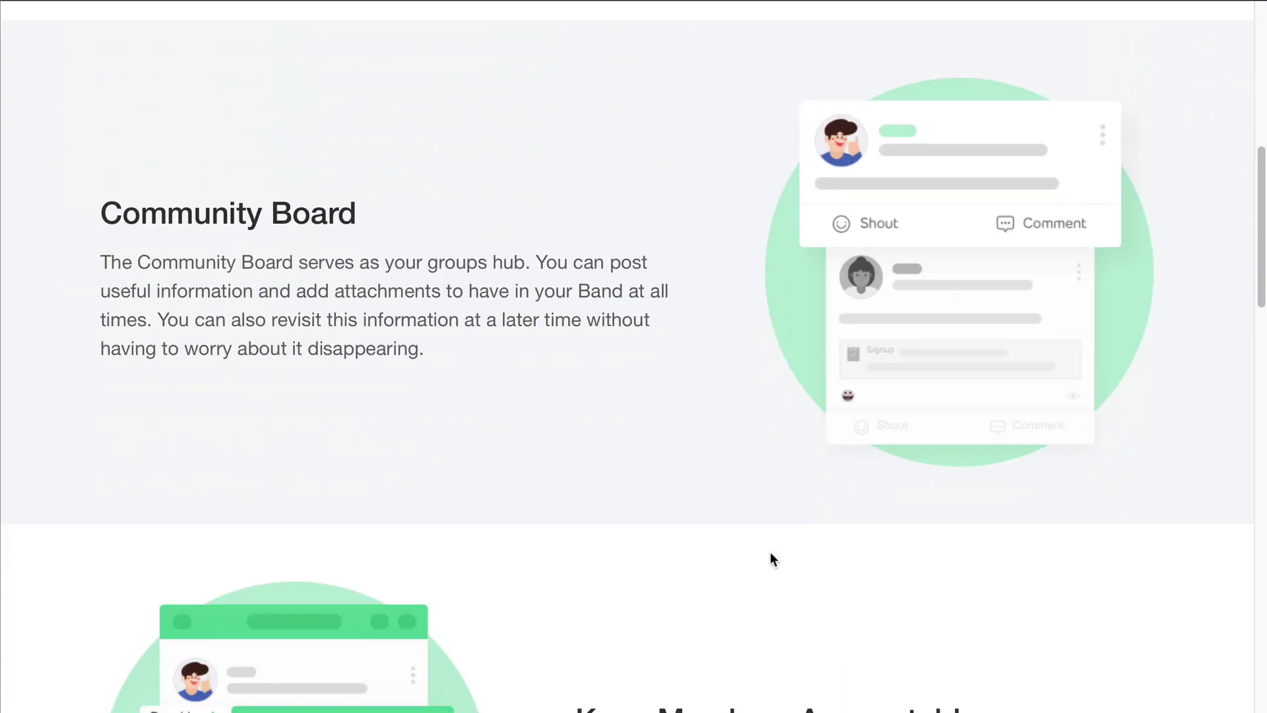
scroll(787, 592, "down", 15)
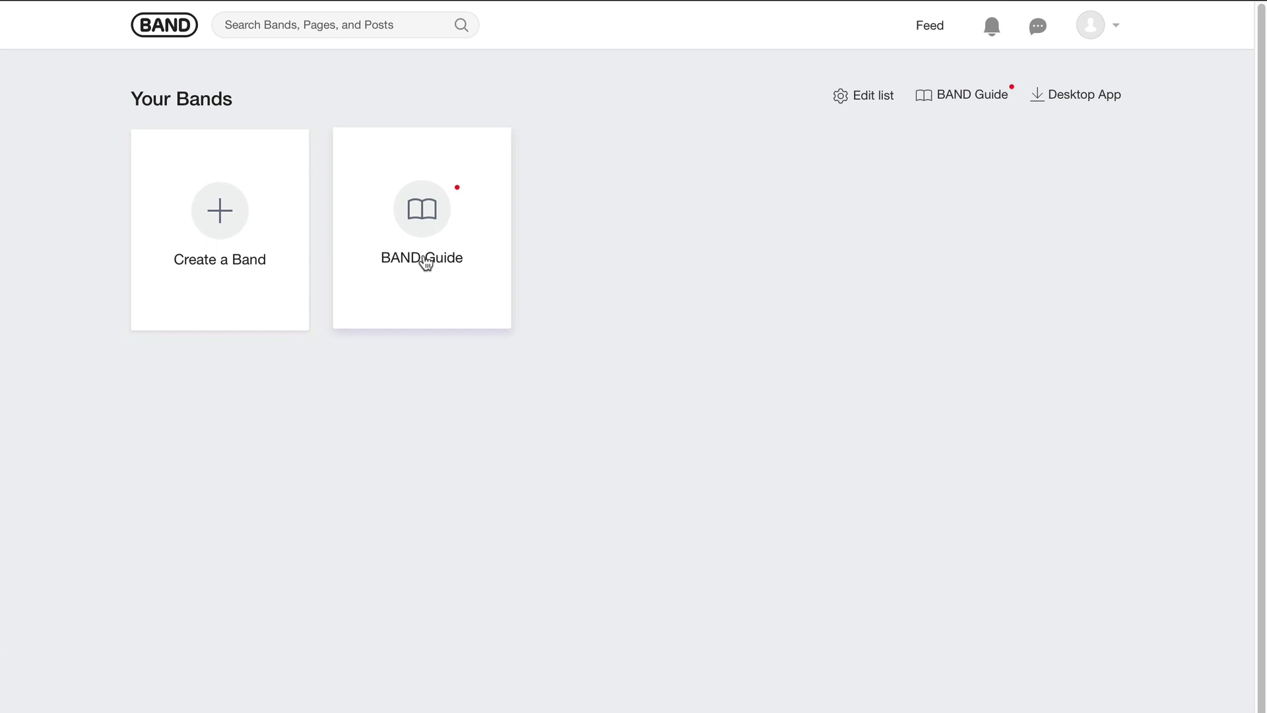
Put the cursor in the Search Bands, Pages, and Posts box at the top
left_click(204, 236)
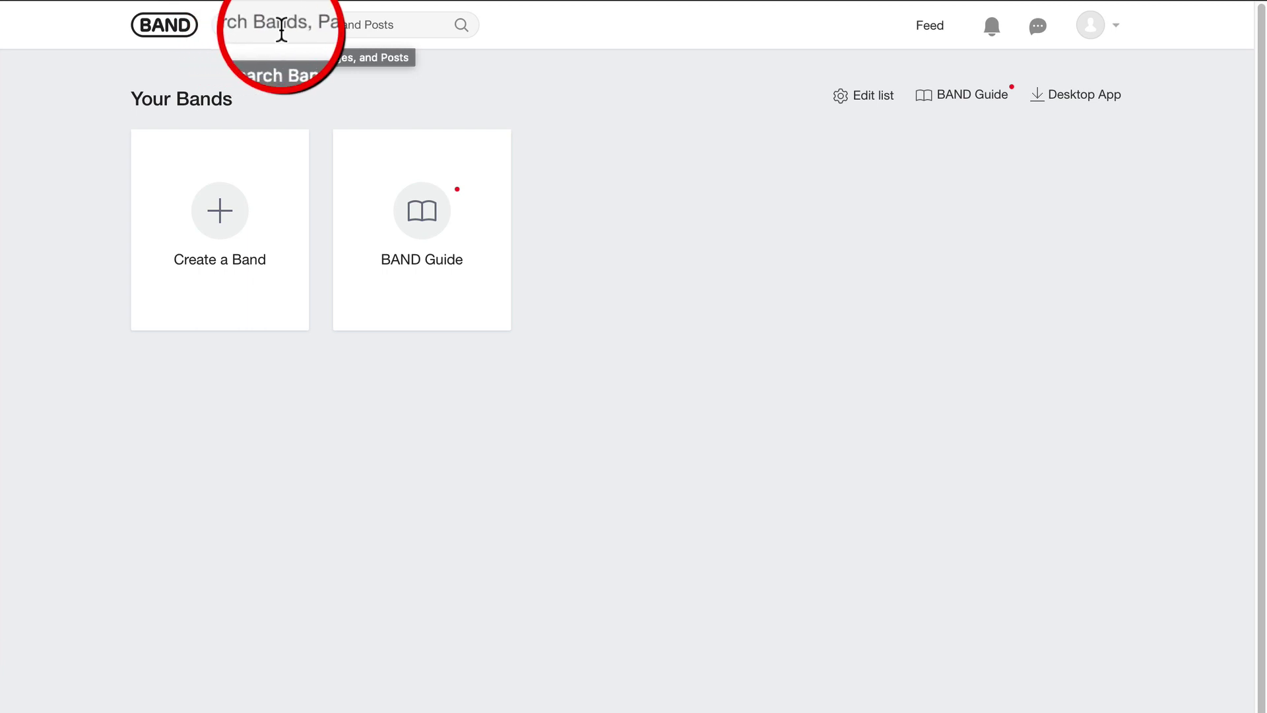
left_click(363, 23)
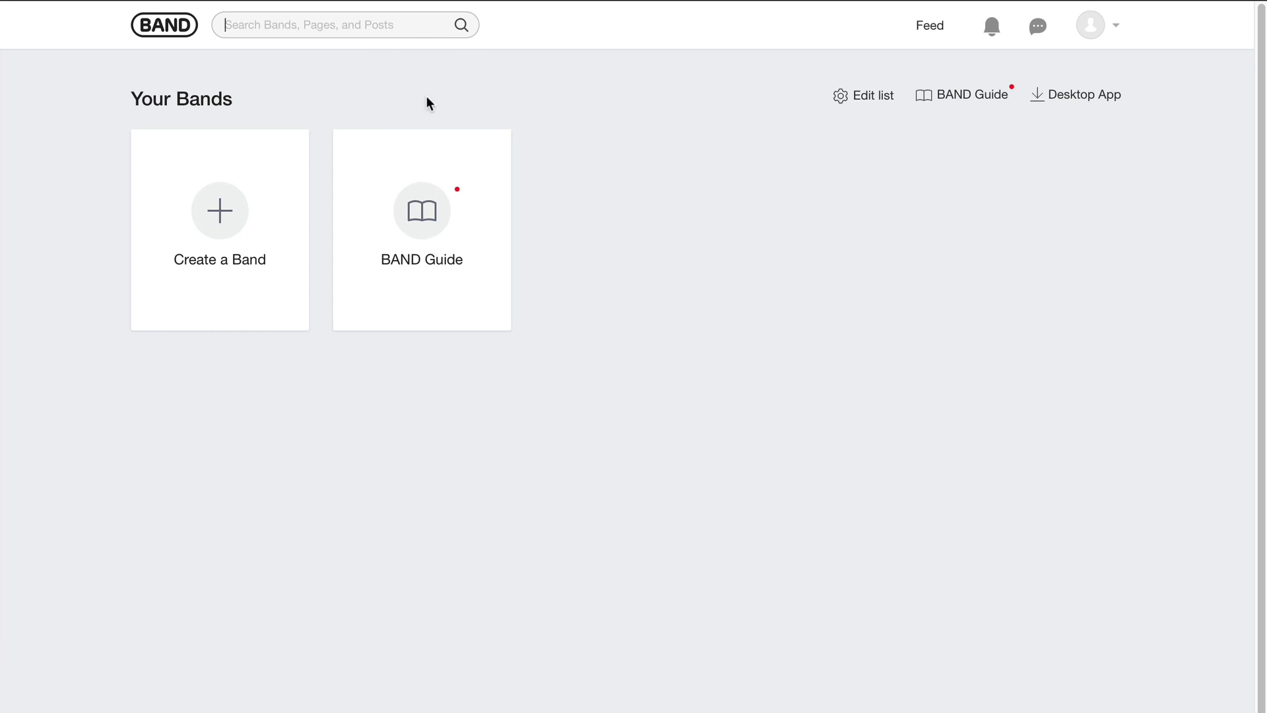
Search BAND for 'health' to list matching posts and bands
type("health")
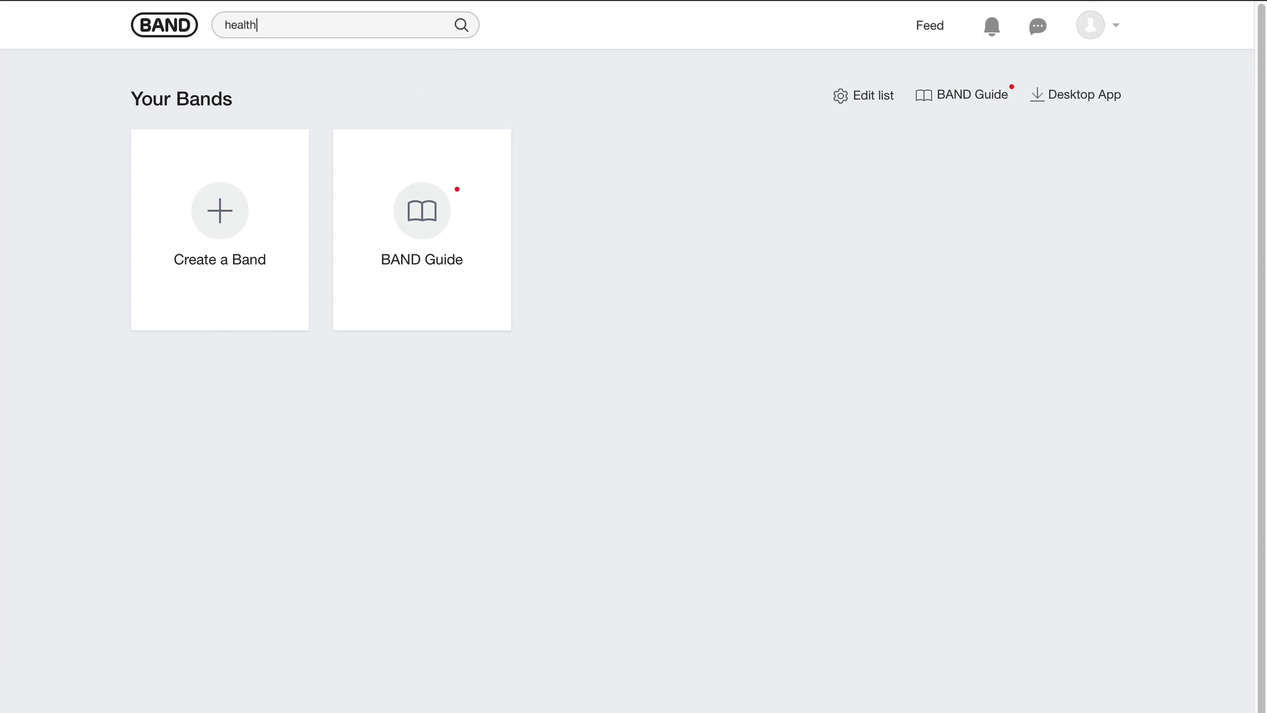
key("Return")
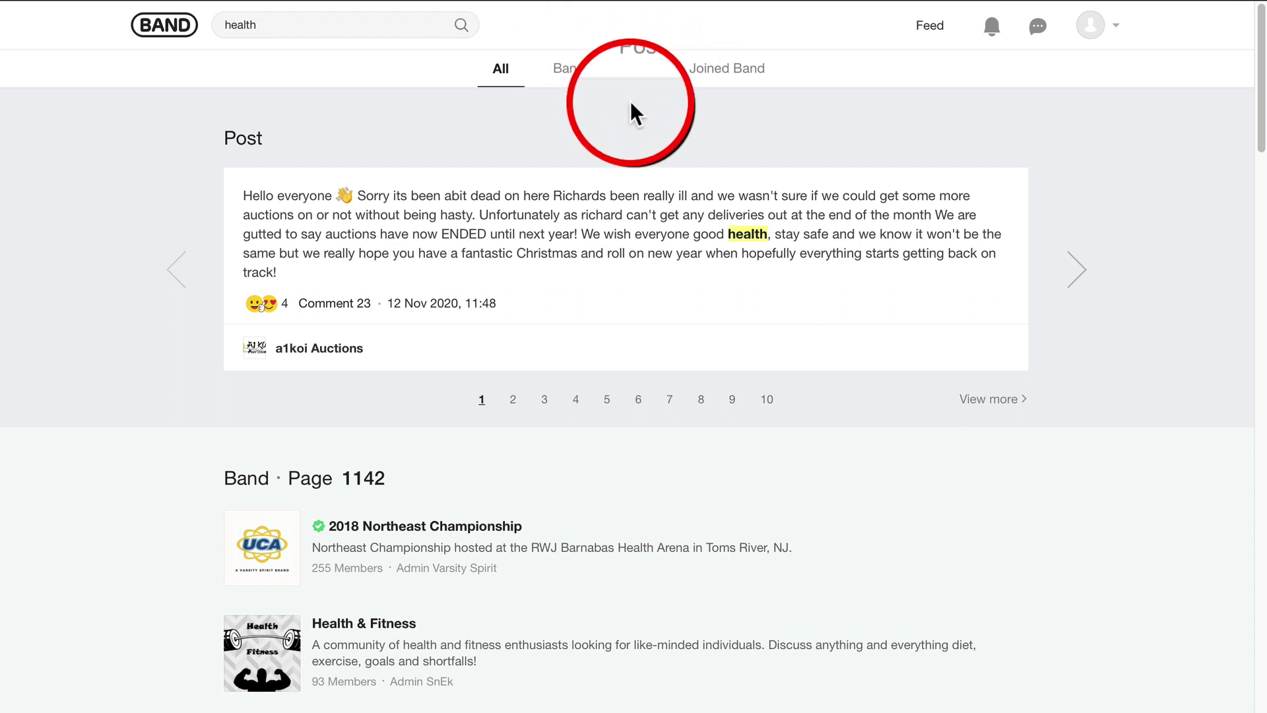
Filter the health results to posts and read through the a1koi Auctions post's comments
left_click(636, 68)
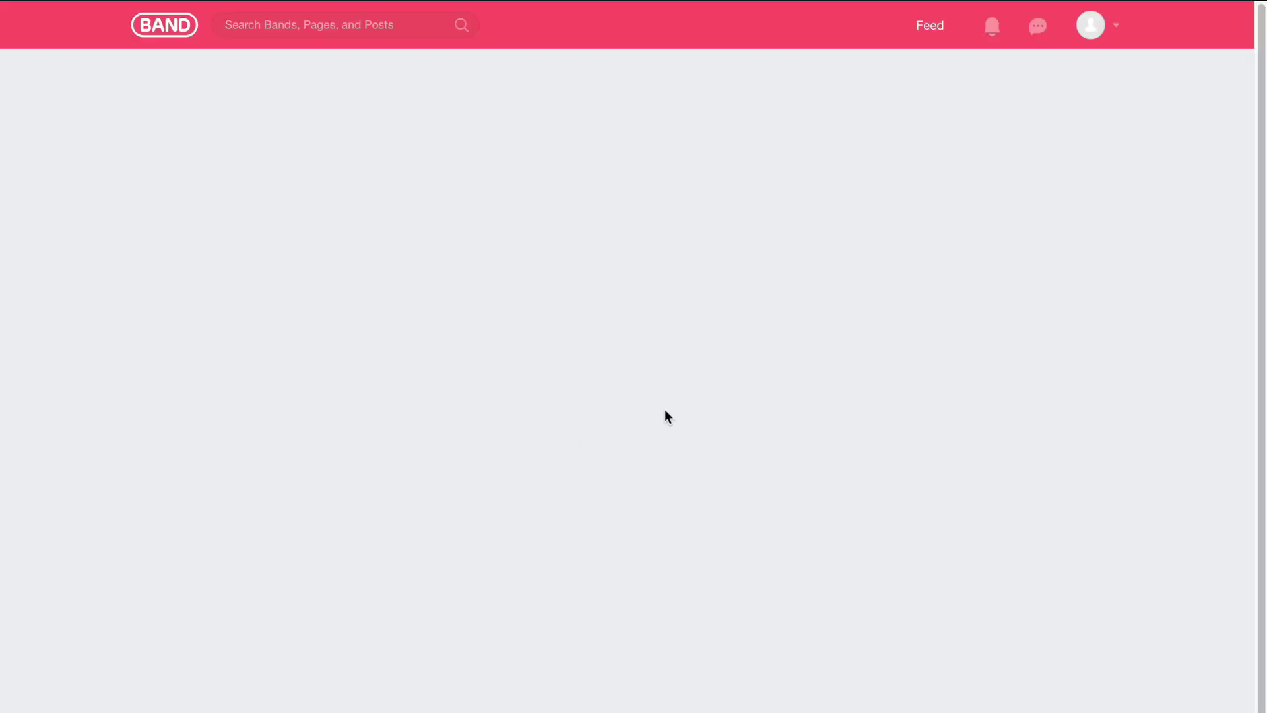
scroll(666, 422, "down", 6)
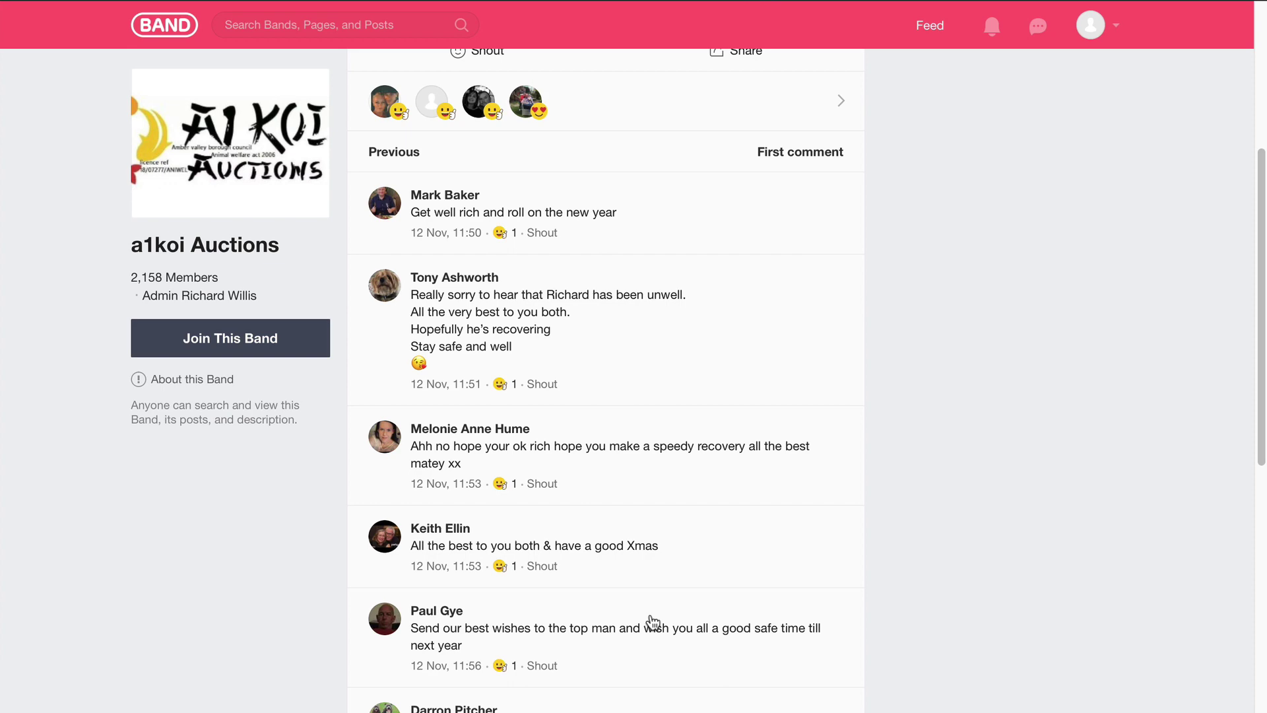
scroll(652, 621, "down", 8)
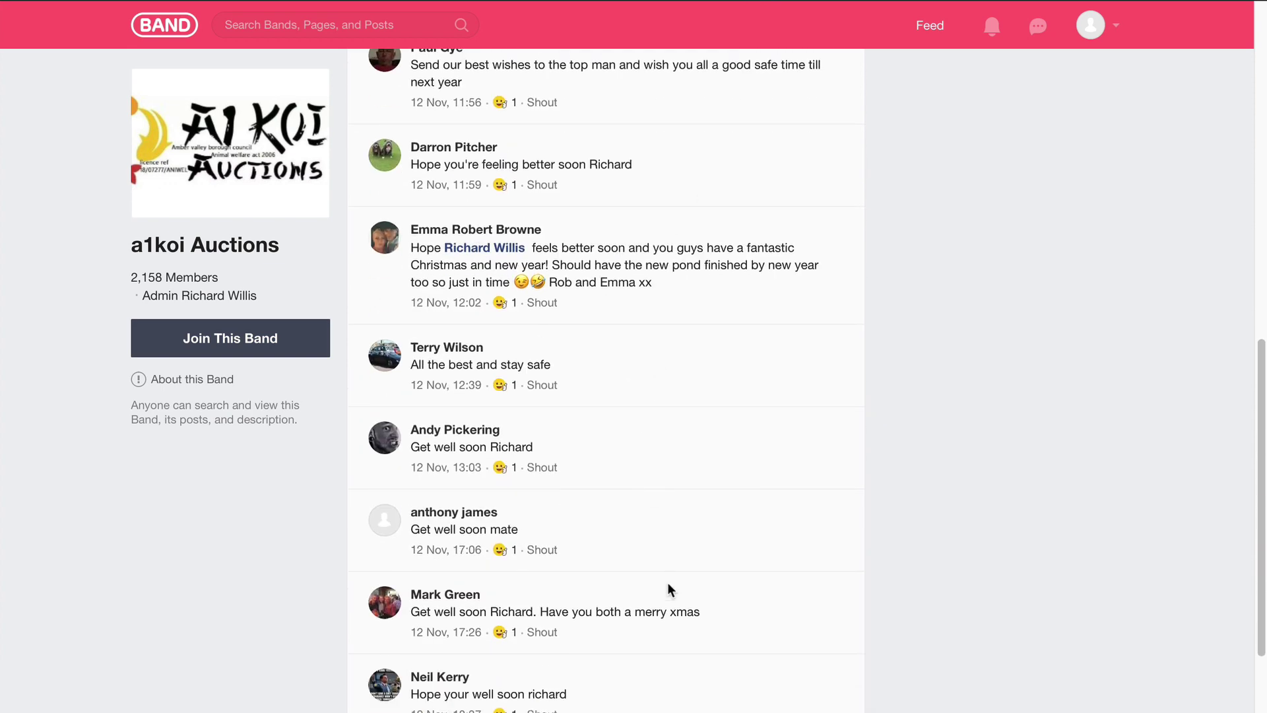
scroll(669, 586, "down", 12)
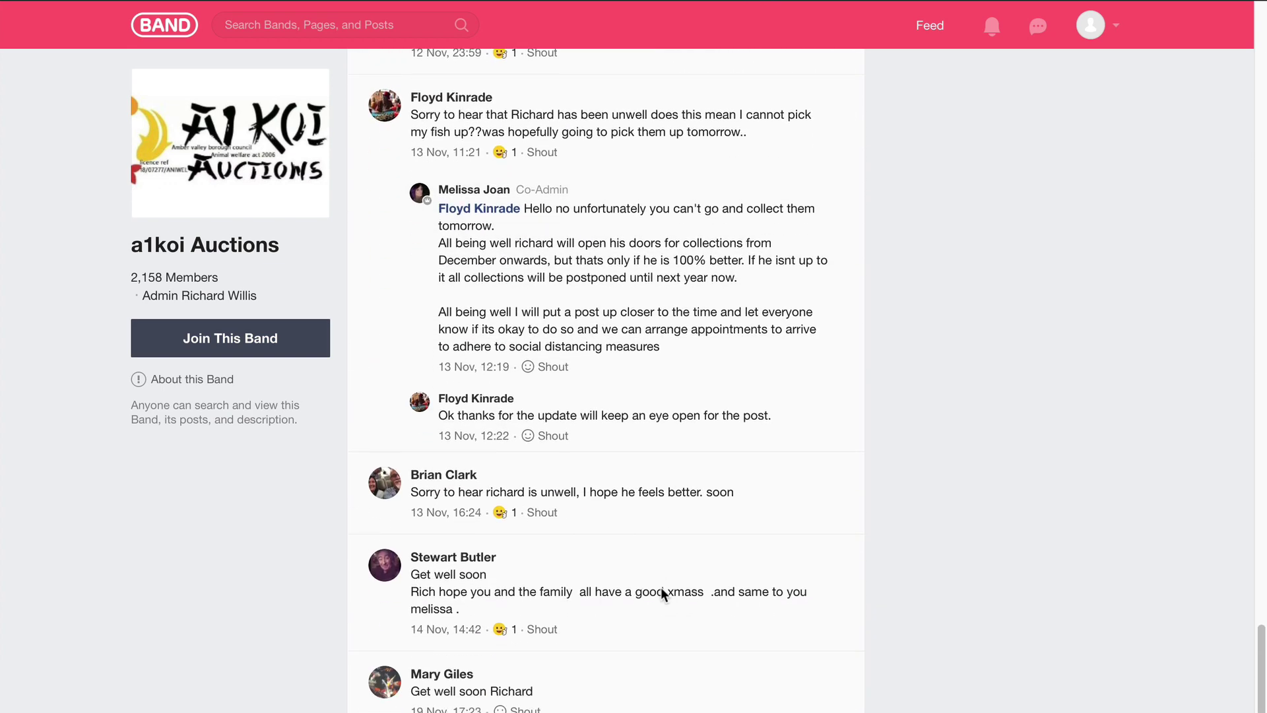
scroll(612, 426, "up", 3)
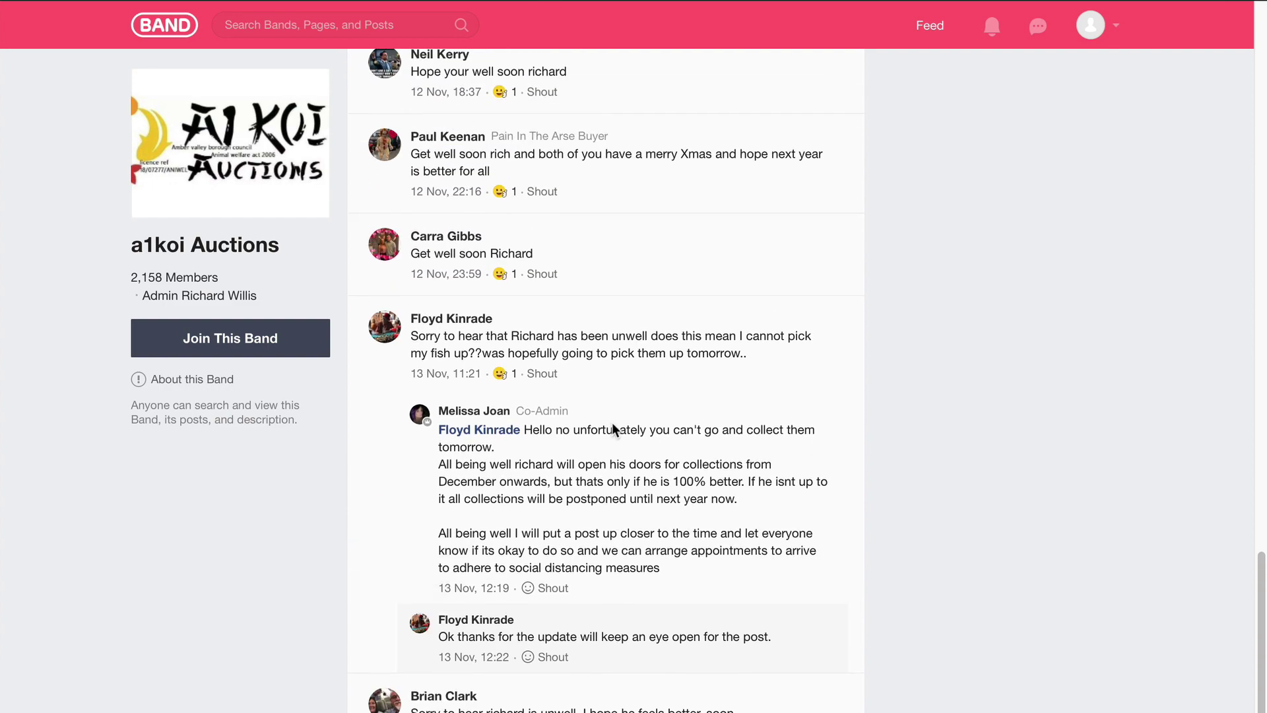
scroll(612, 423, "up", 12)
scroll(627, 527, "down", 7)
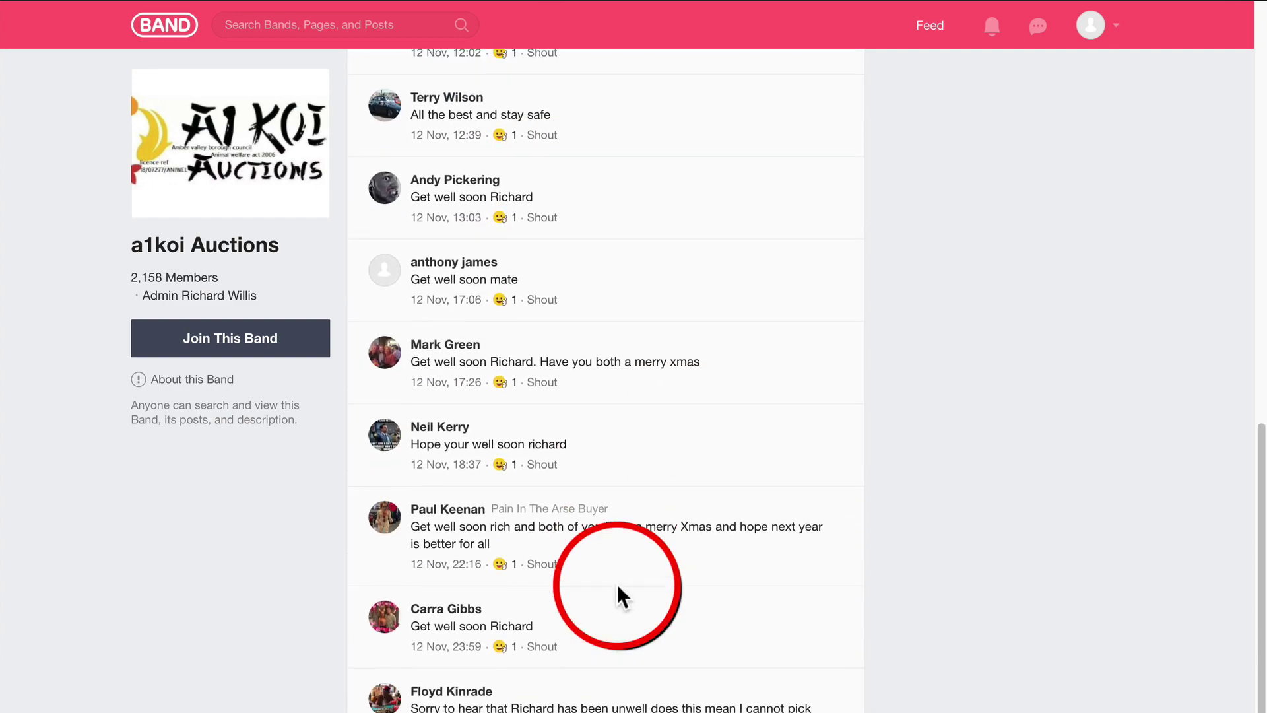
scroll(616, 584, "up", 20)
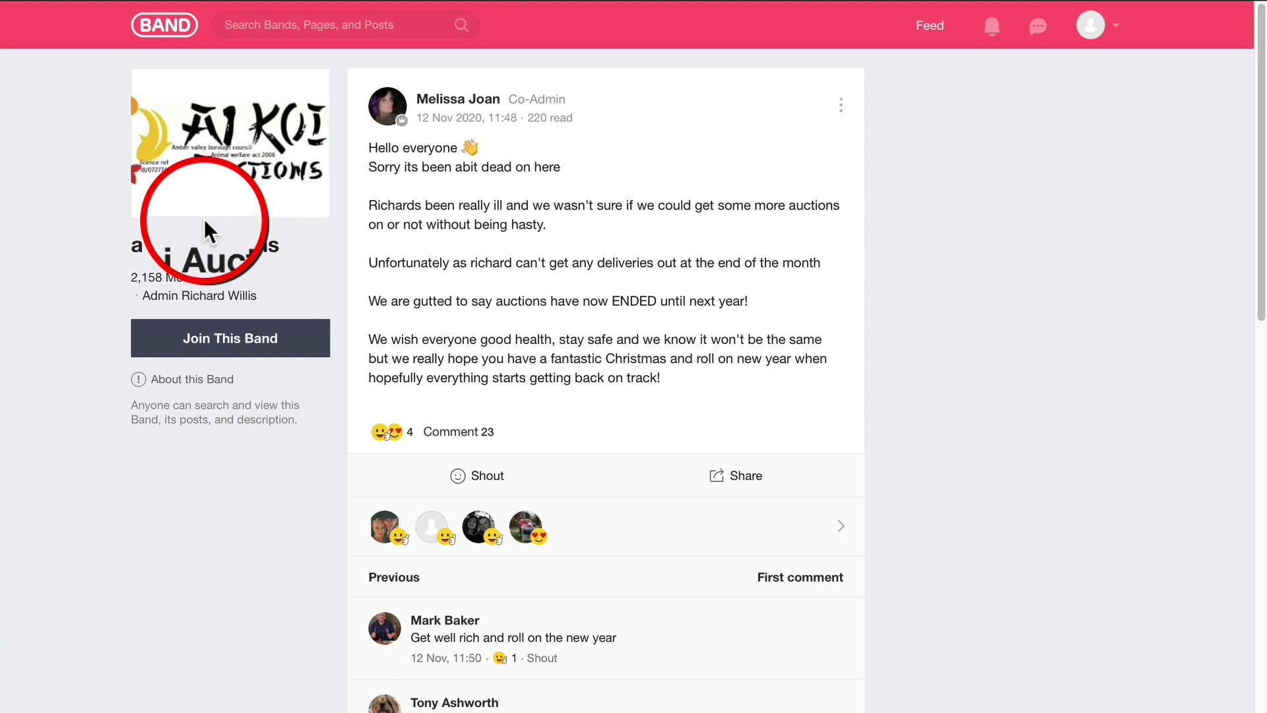
scroll(664, 567, "down", 9)
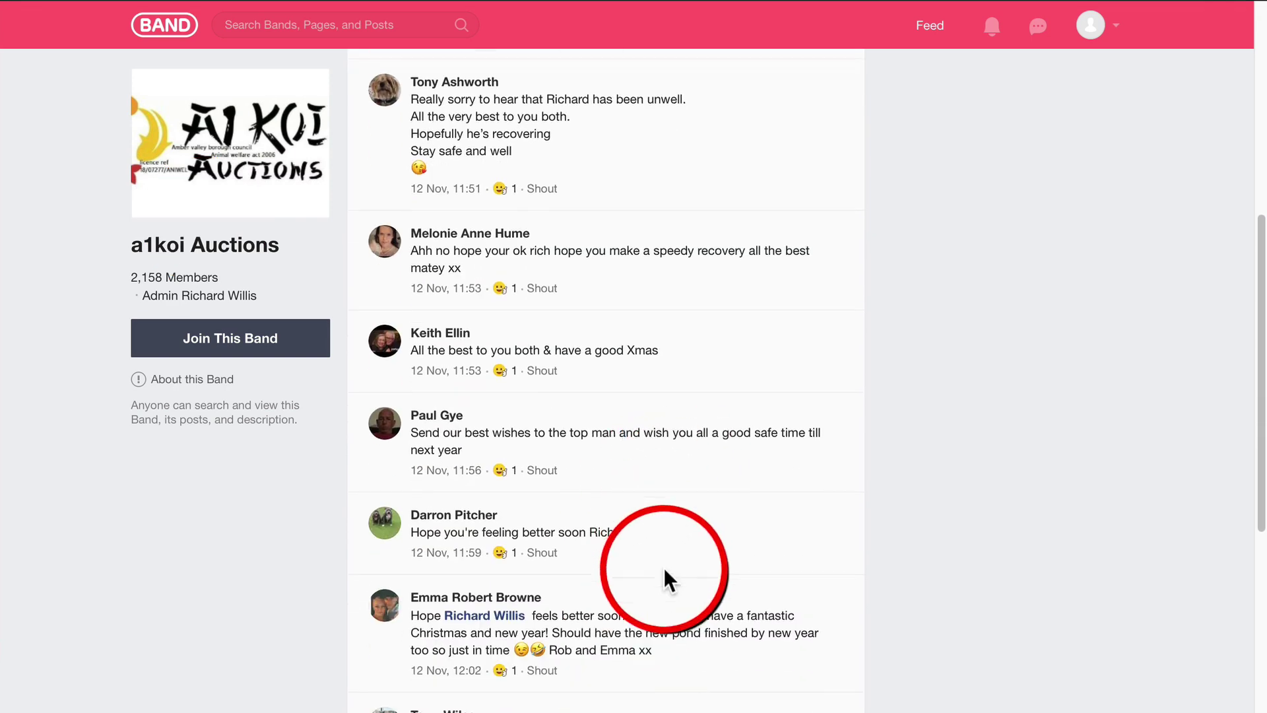
scroll(715, 297, "up", 10)
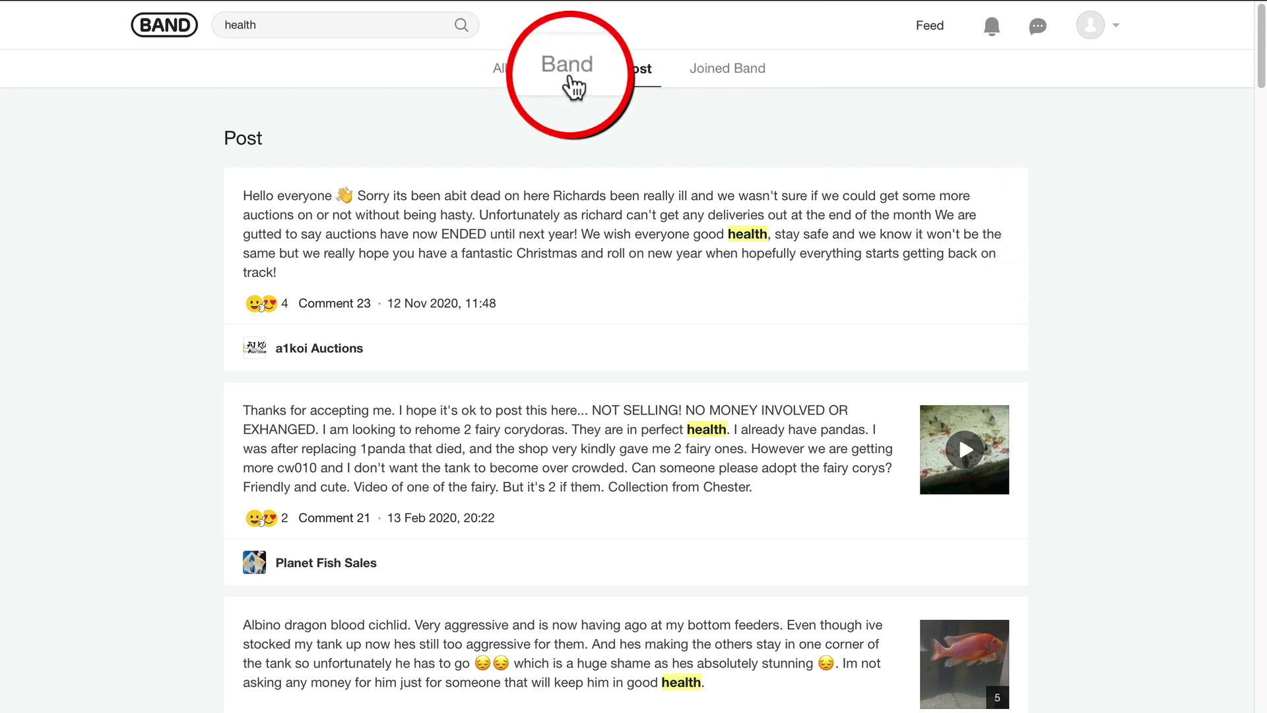
Switch the health results to bands only and scroll through the list
left_click(569, 72)
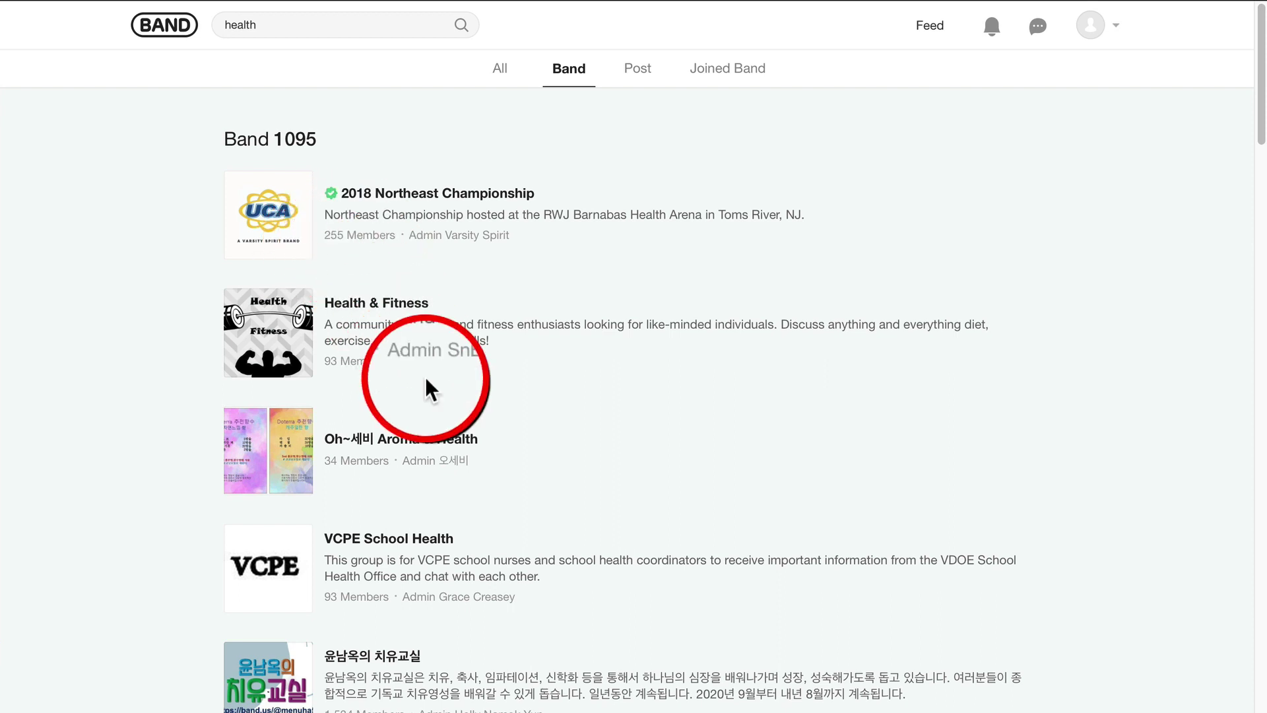
scroll(435, 390, "down", 3)
scroll(588, 676, "down", 4)
scroll(579, 676, "down", 5)
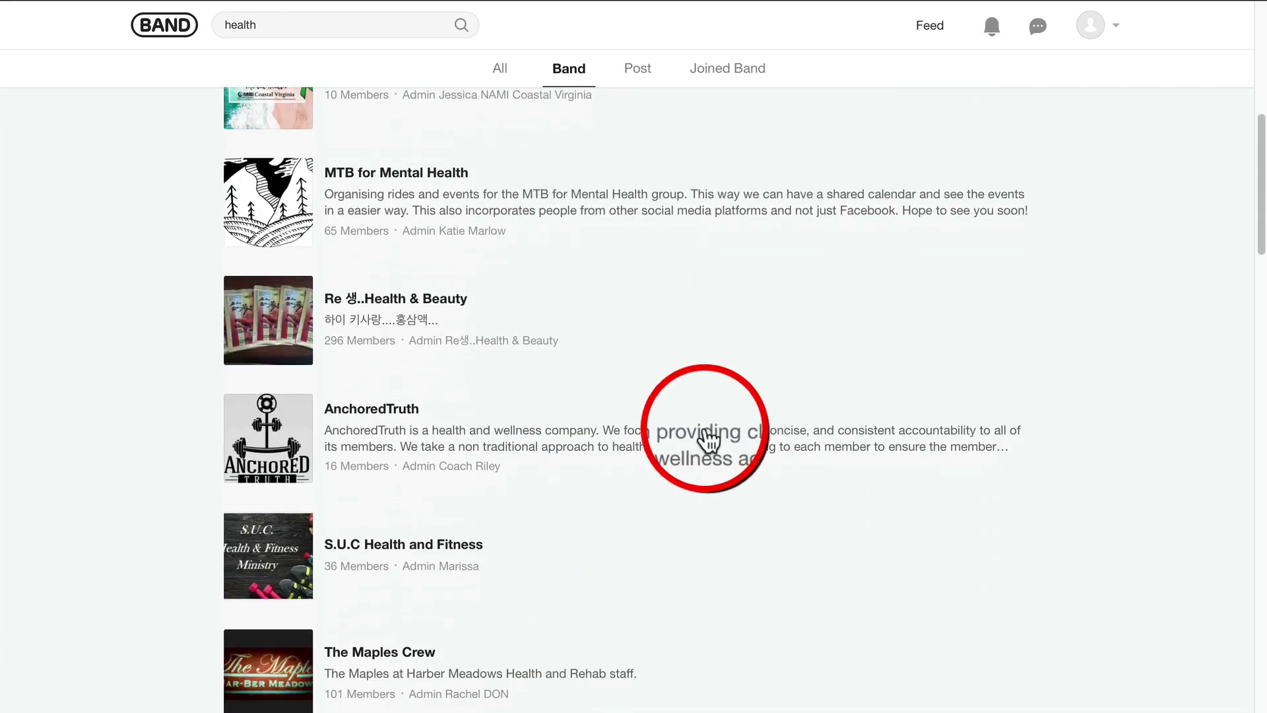
scroll(648, 558, "up", 4)
scroll(653, 666, "up", 2)
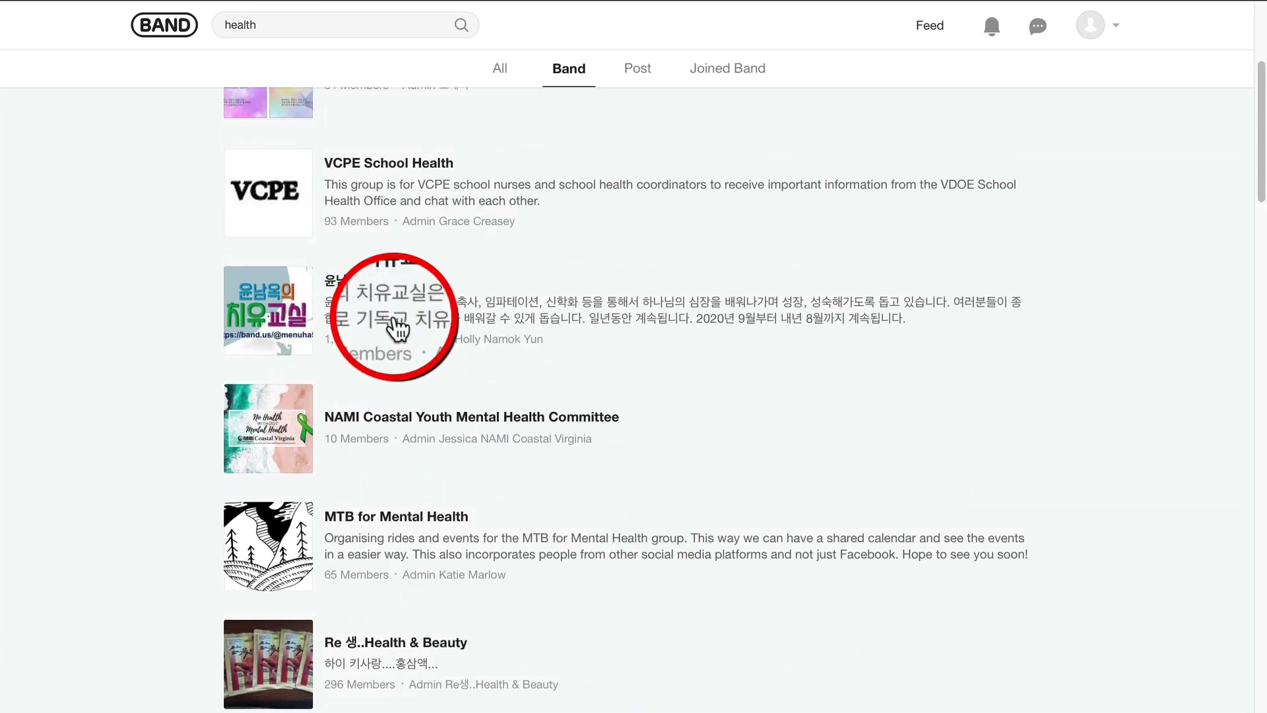
Select the Korean healing-class band title, then scroll down to the H2shO Fitness band
left_click_drag(324, 280, 804, 270)
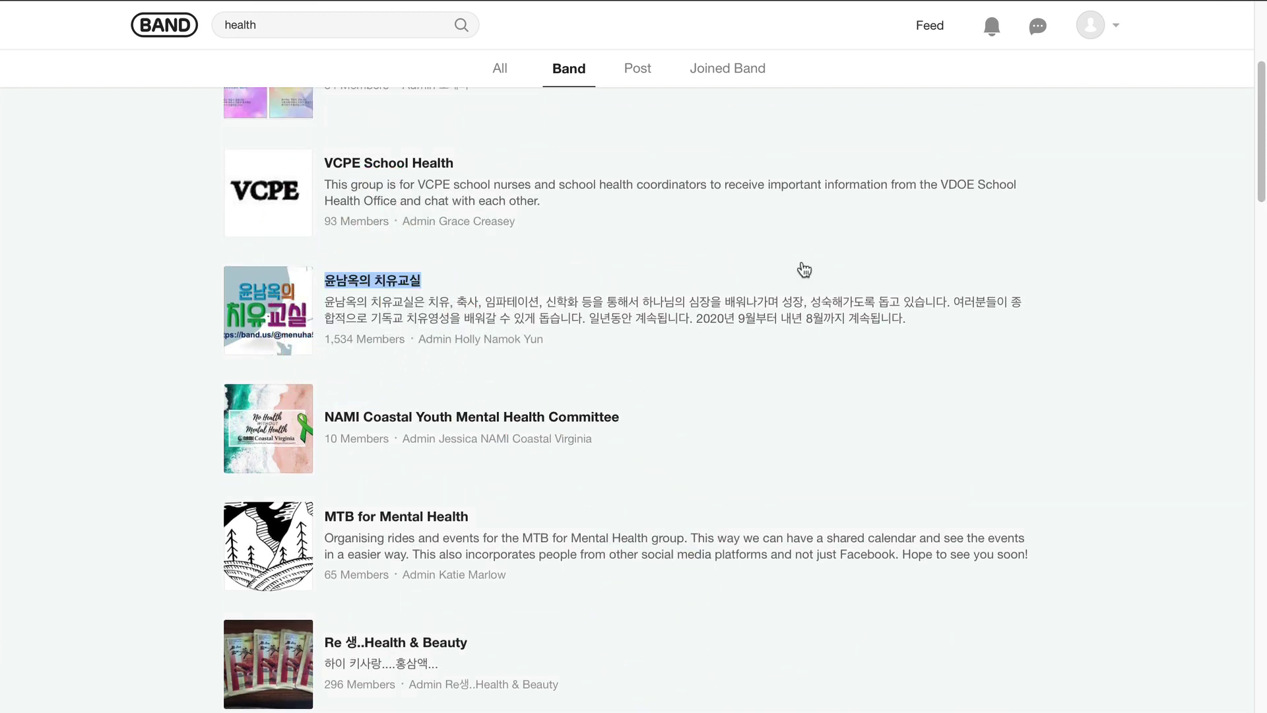
scroll(454, 240, "down", 2)
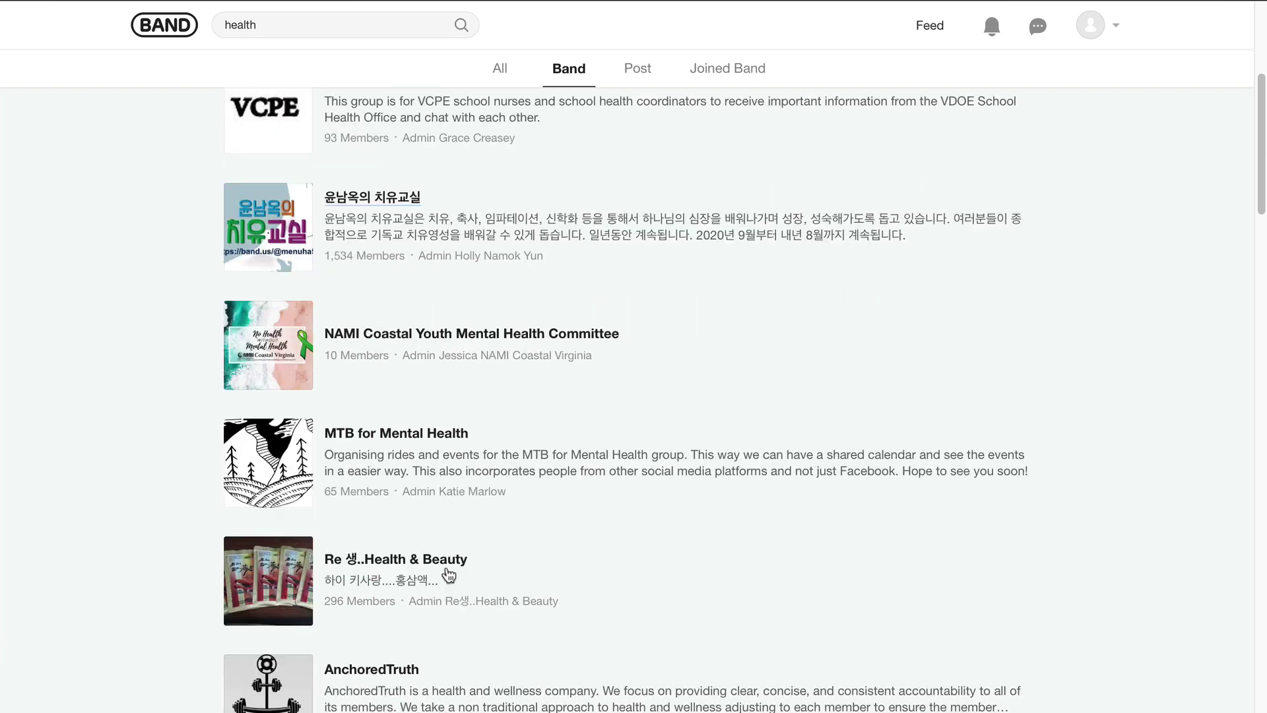
scroll(448, 576, "down", 15)
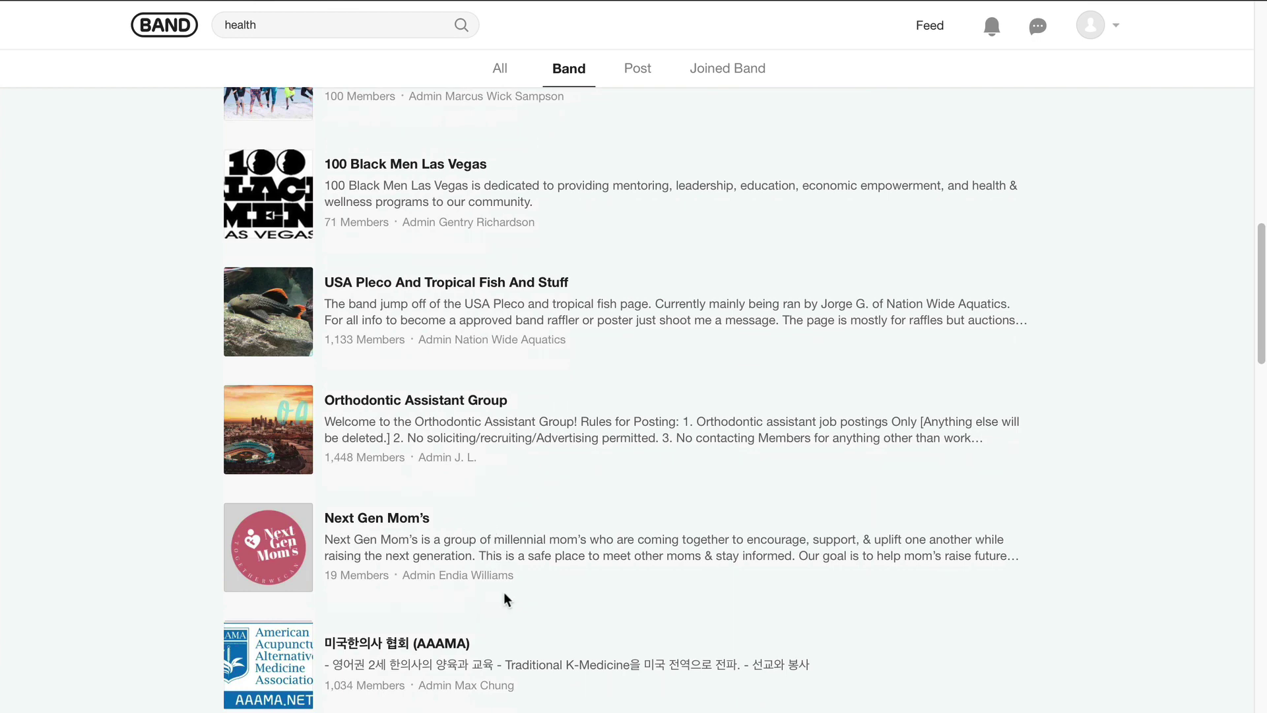
scroll(491, 605, "down", 1)
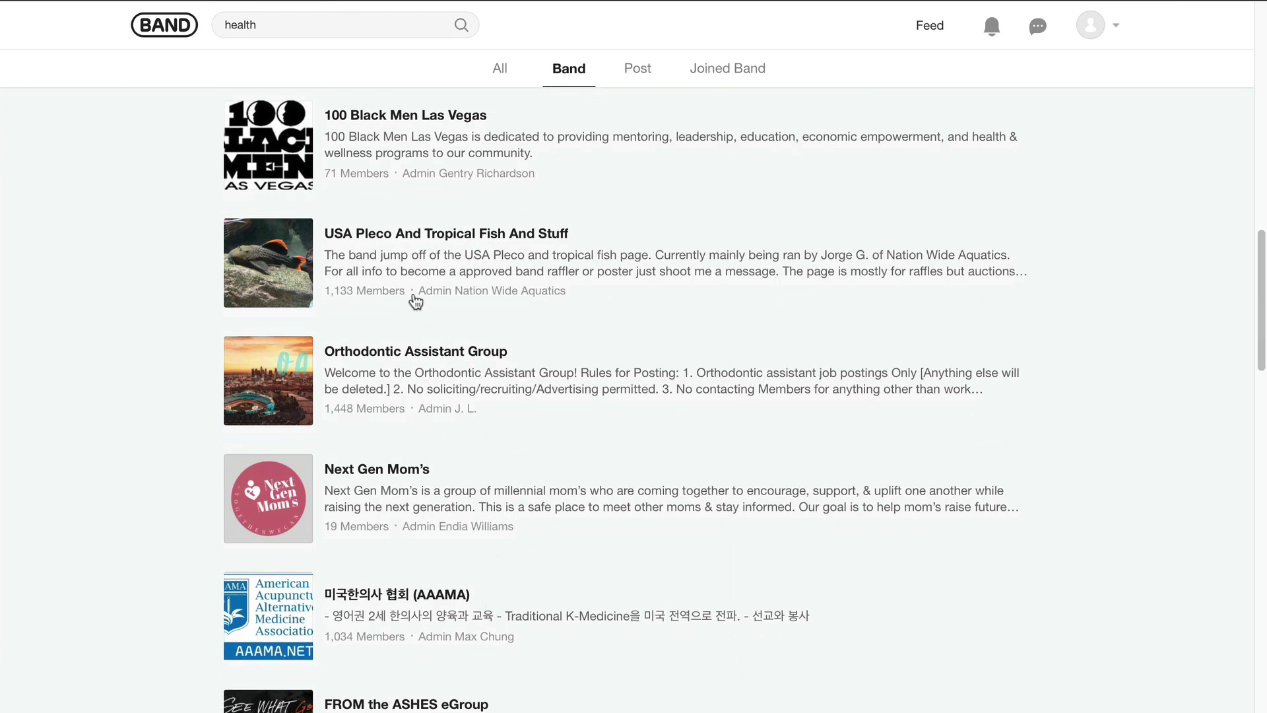
scroll(325, 303, "down", 6)
scroll(465, 653, "down", 5)
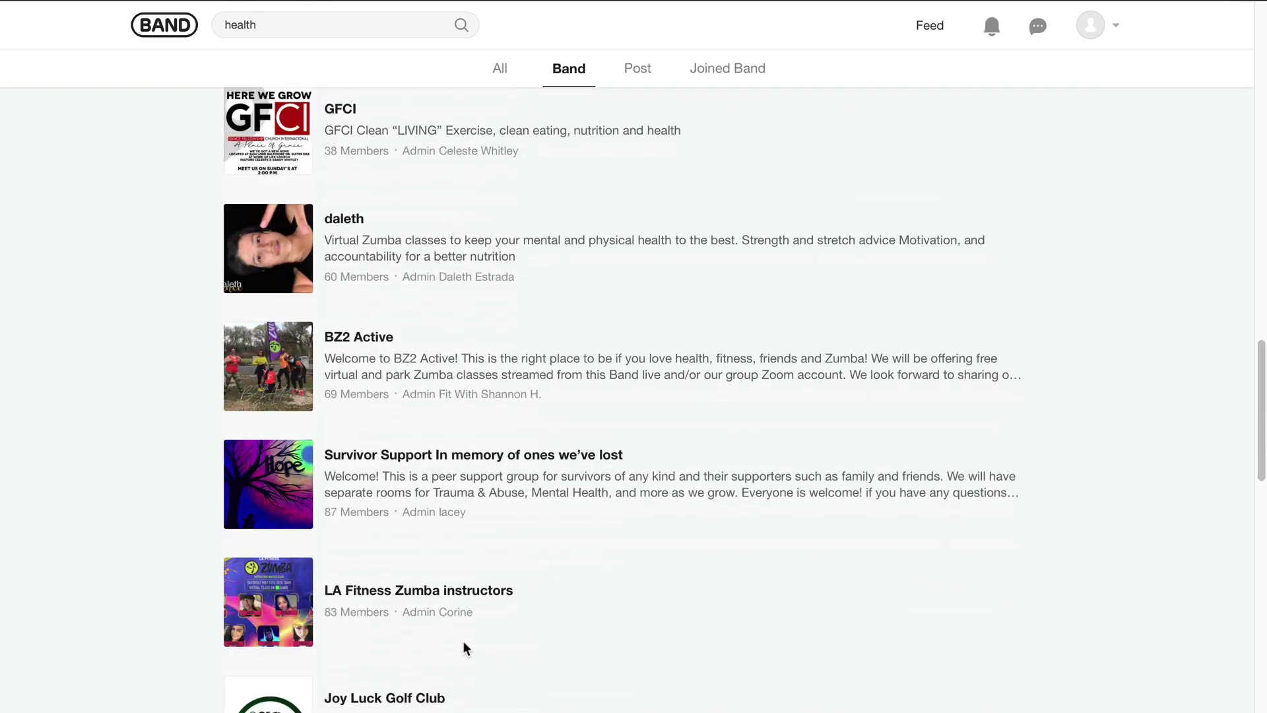
scroll(517, 647, "down", 9)
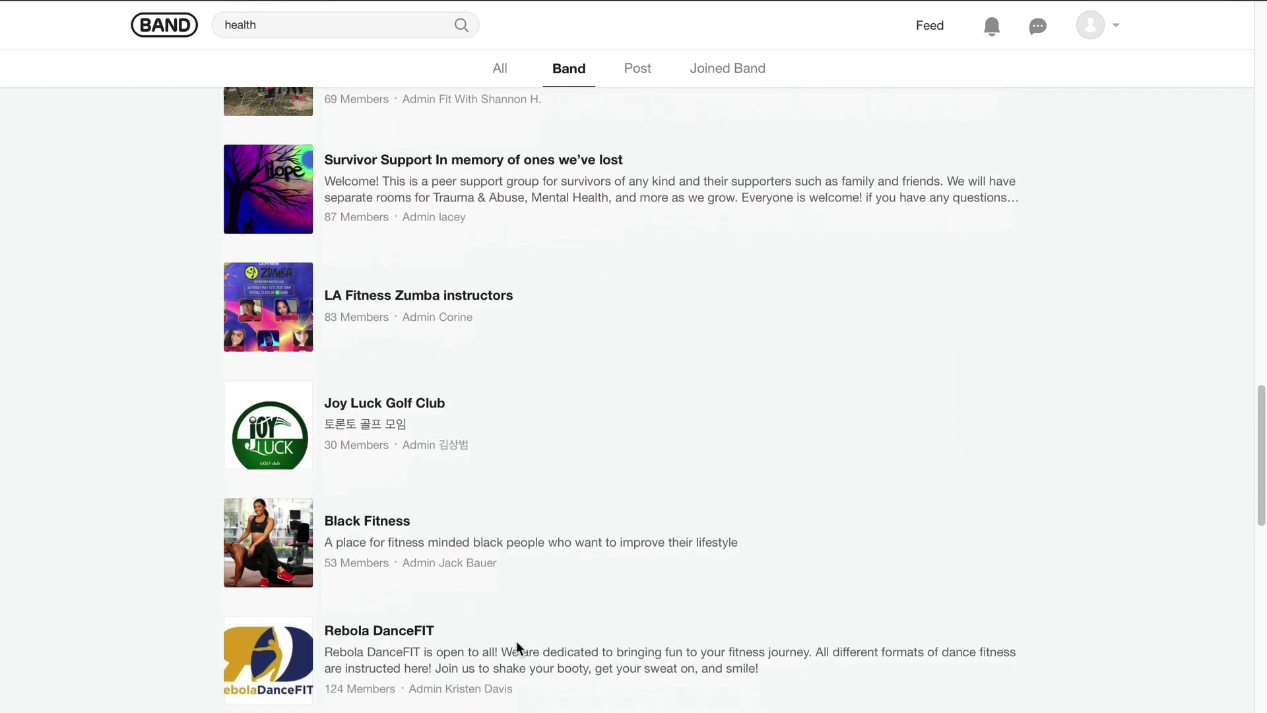
scroll(517, 648, "down", 4)
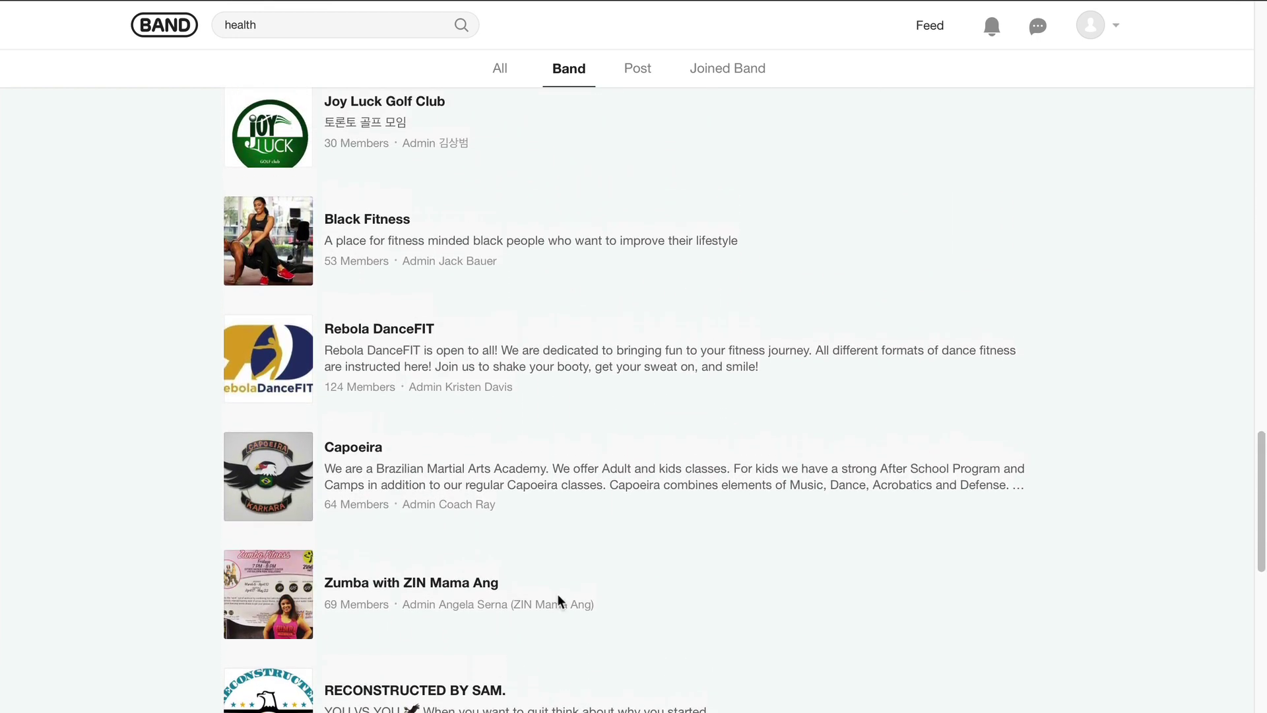
scroll(557, 629, "down", 4)
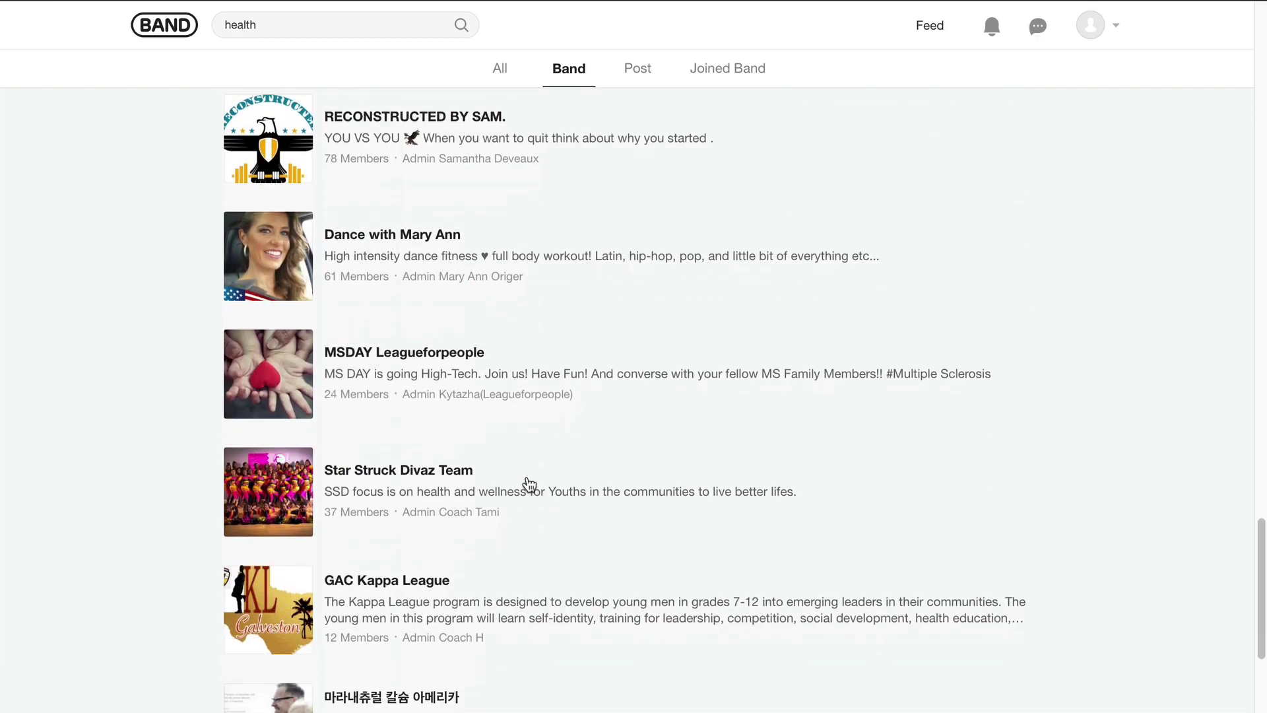
scroll(540, 540, "down", 5)
scroll(434, 584, "down", 3)
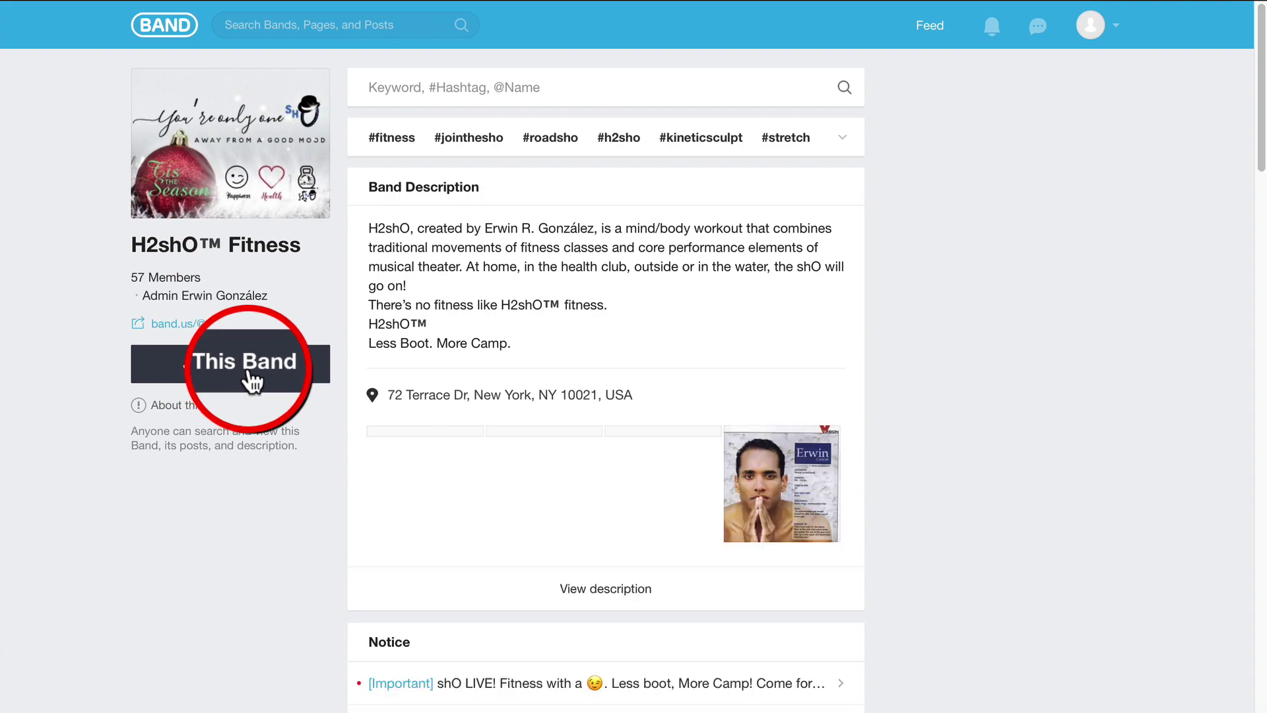
Join H2shO Fitness with the existing profile, raising it to 58 members
left_click(231, 369)
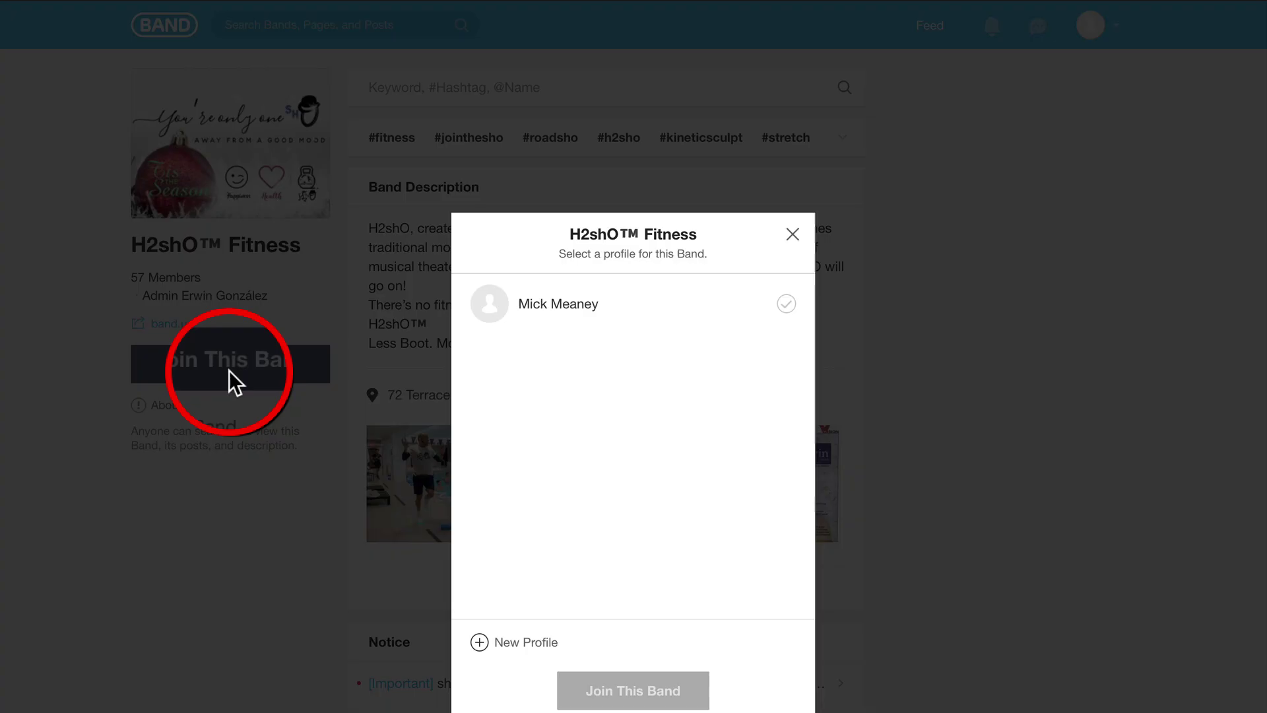
left_click(597, 333)
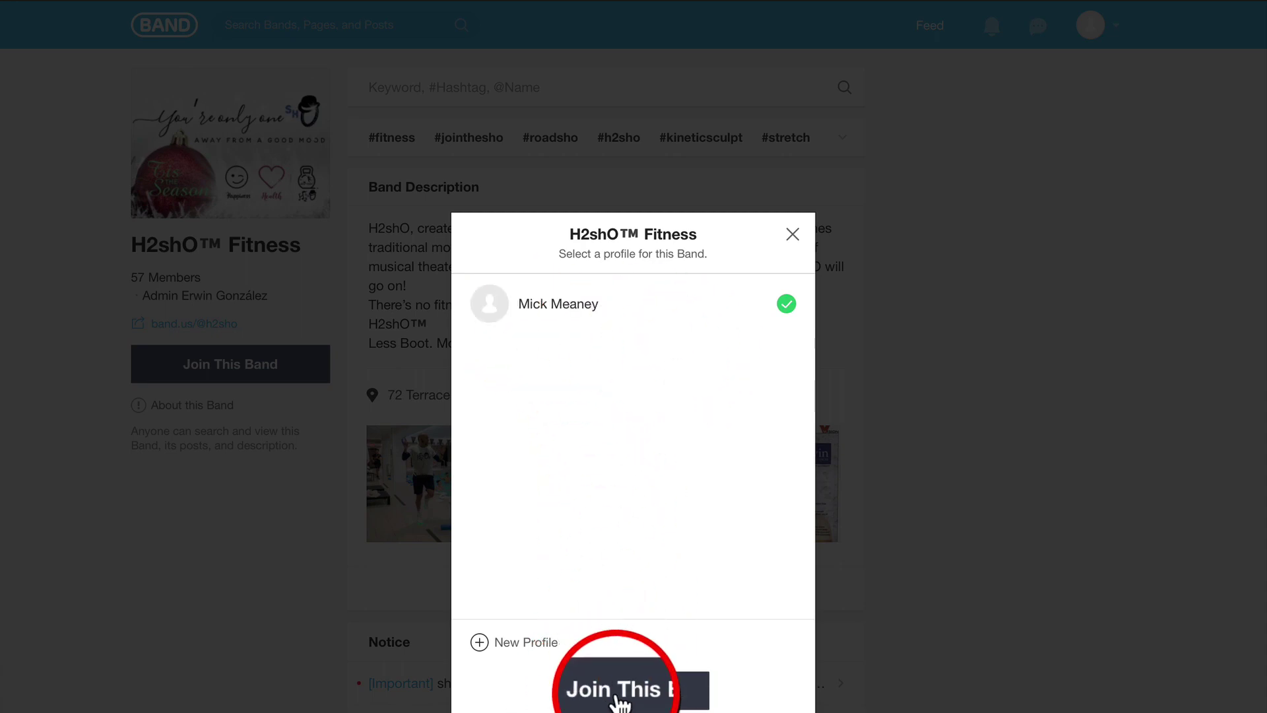
left_click(611, 694)
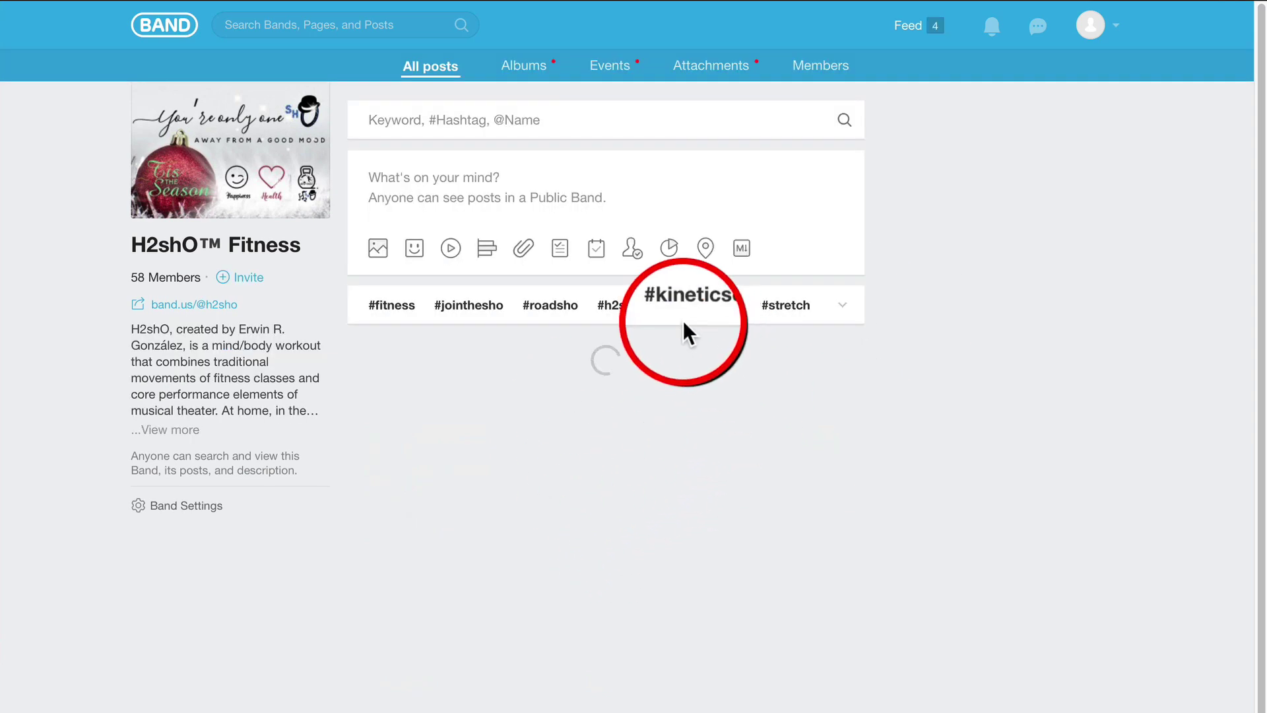
scroll(752, 663, "down", 5)
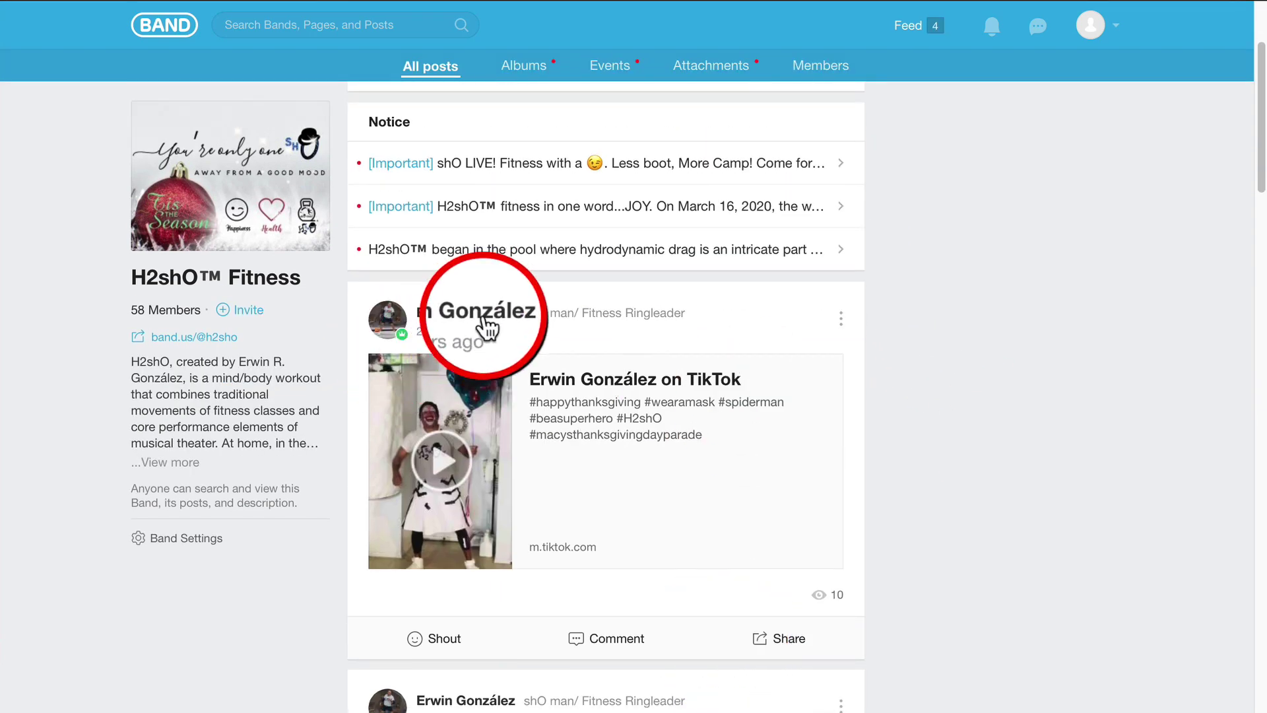
scroll(572, 494, "down", 1)
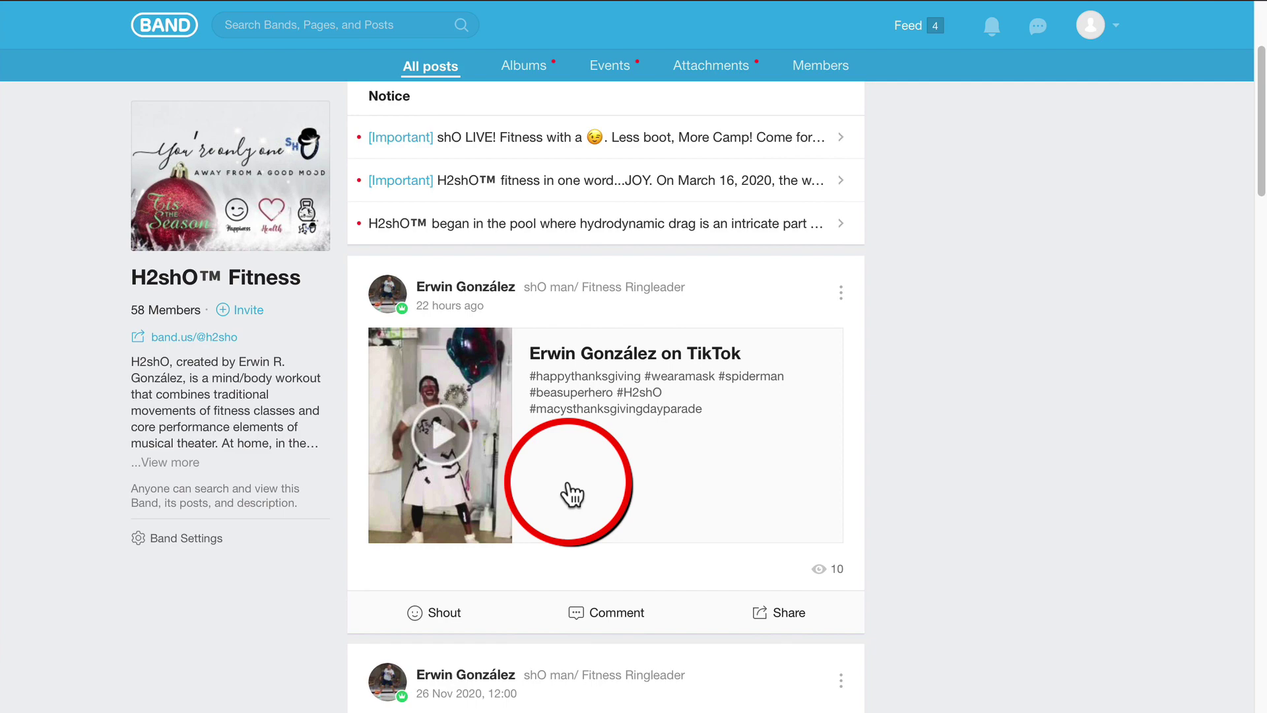
scroll(571, 494, "down", 10)
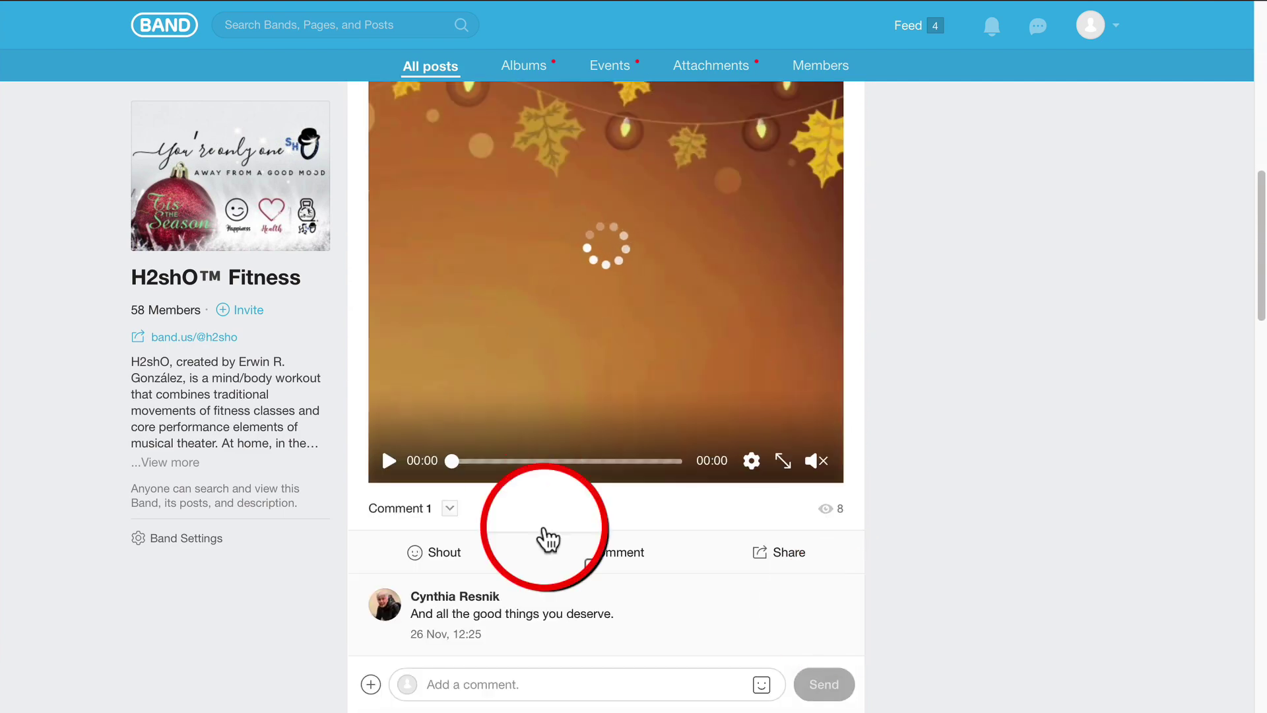
scroll(547, 538, "down", 10)
scroll(659, 489, "down", 1)
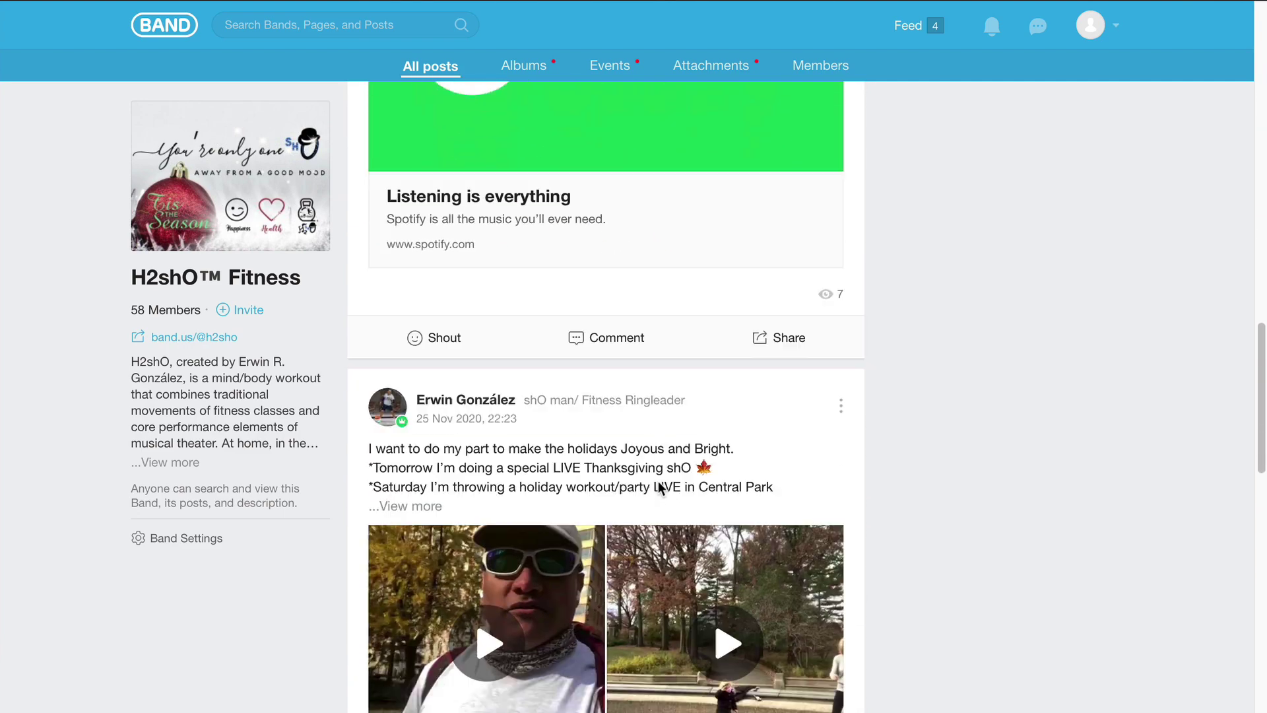
scroll(659, 489, "down", 5)
scroll(602, 437, "down", 20)
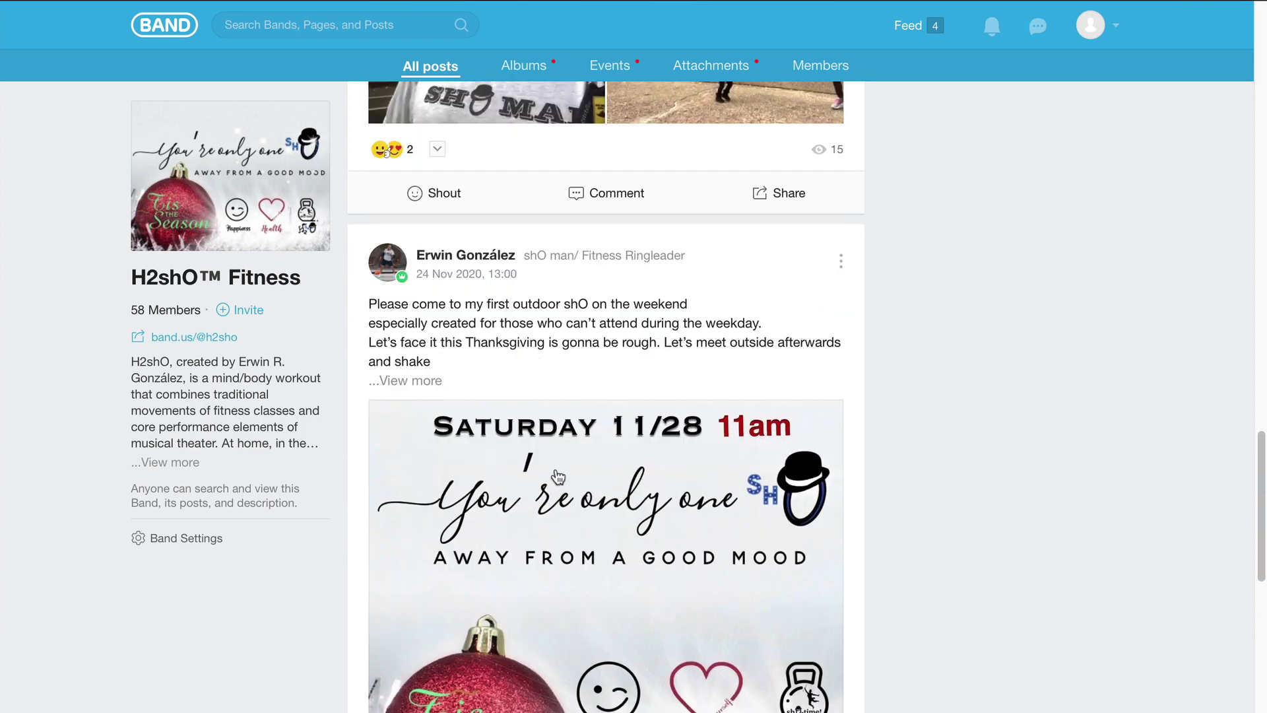
scroll(632, 637, "down", 15)
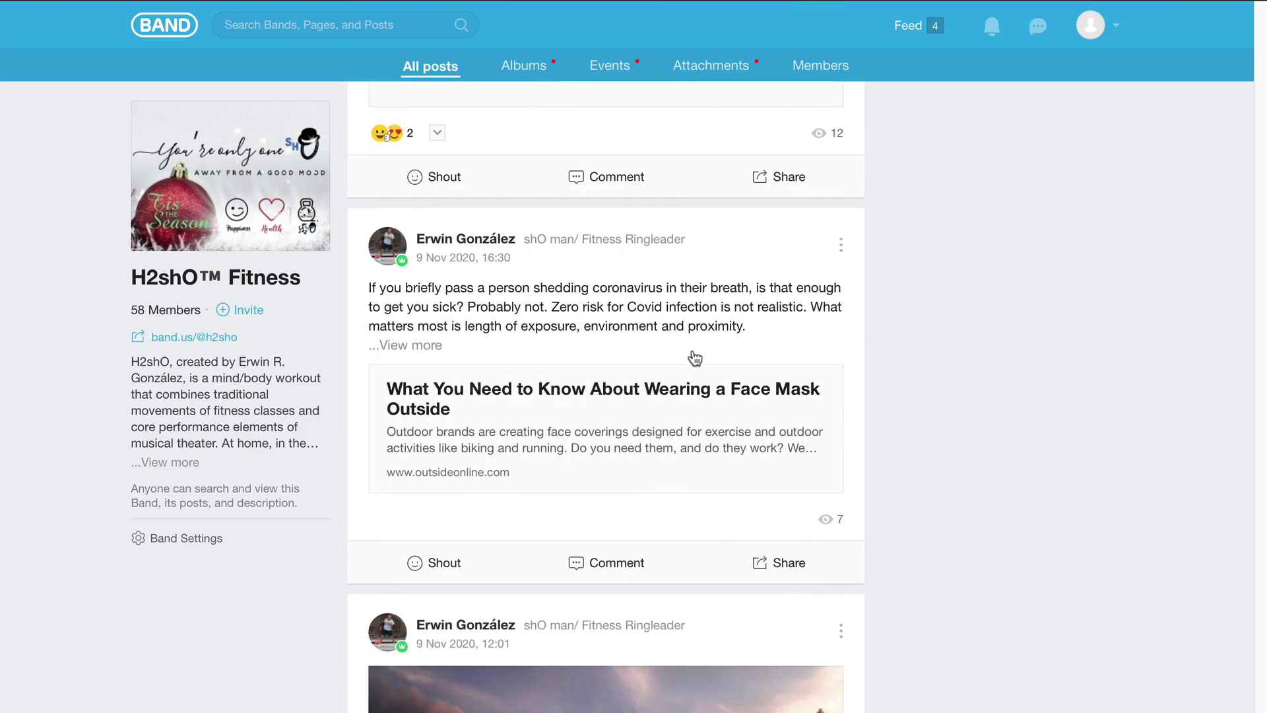
scroll(576, 505, "up", 5)
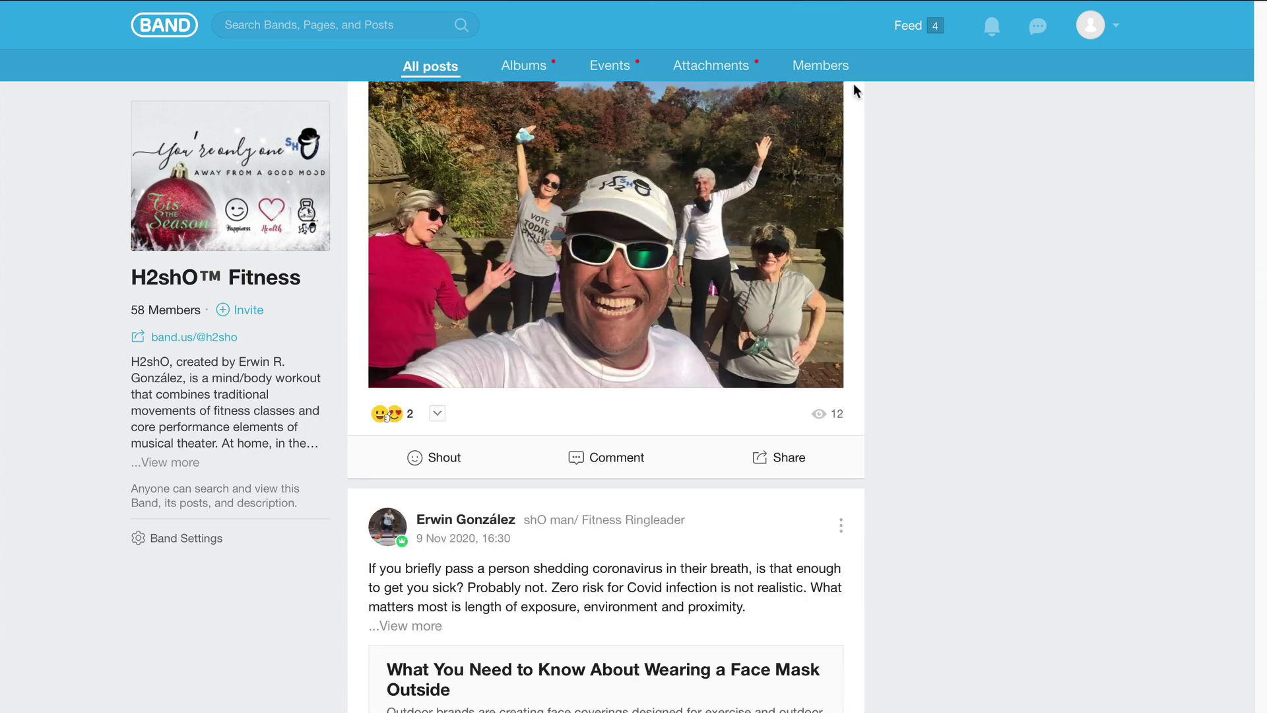
Open the Members tab and scroll through all 58 members
left_click(814, 70)
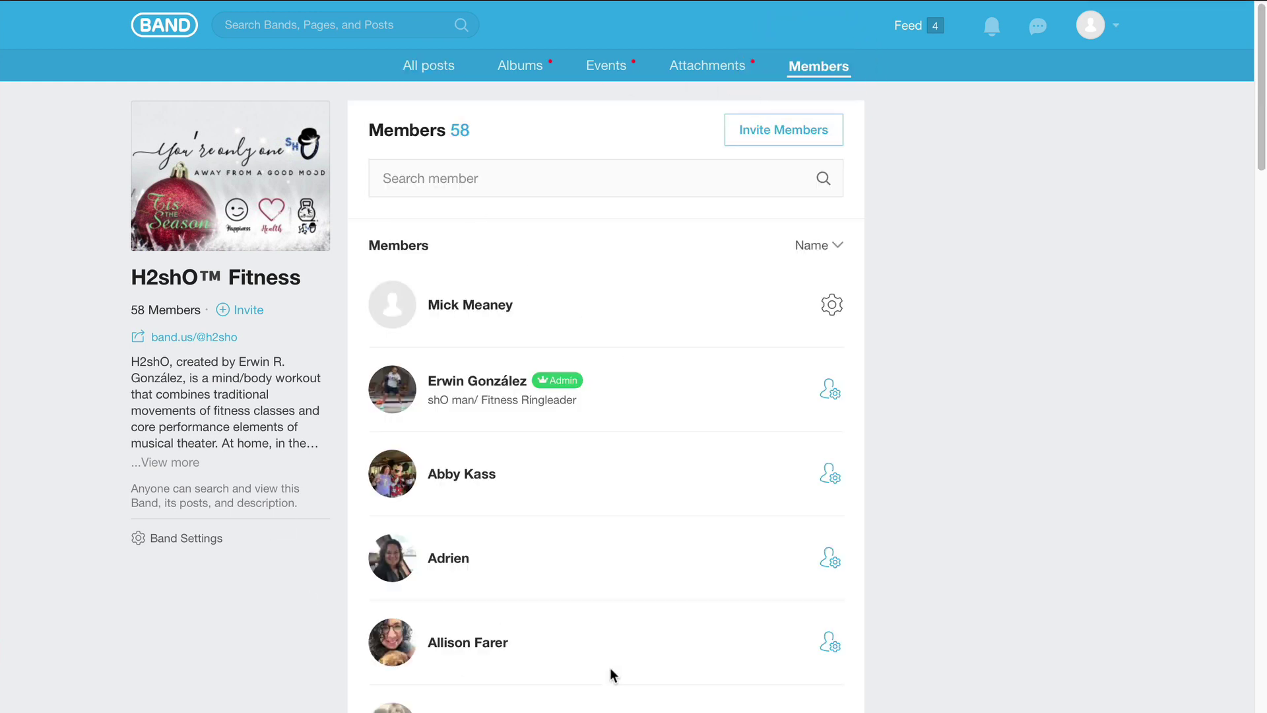
scroll(609, 667, "down", 9)
scroll(487, 627, "down", 5)
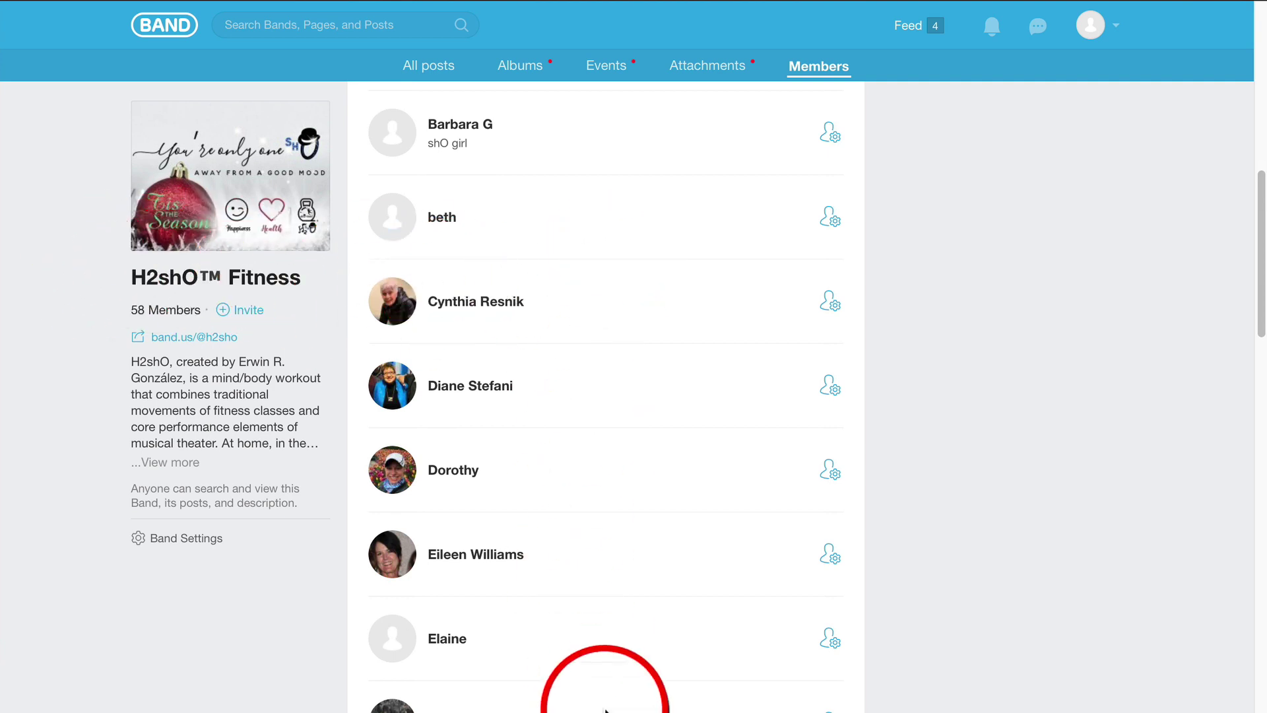
scroll(608, 693, "down", 4)
scroll(798, 475, "down", 10)
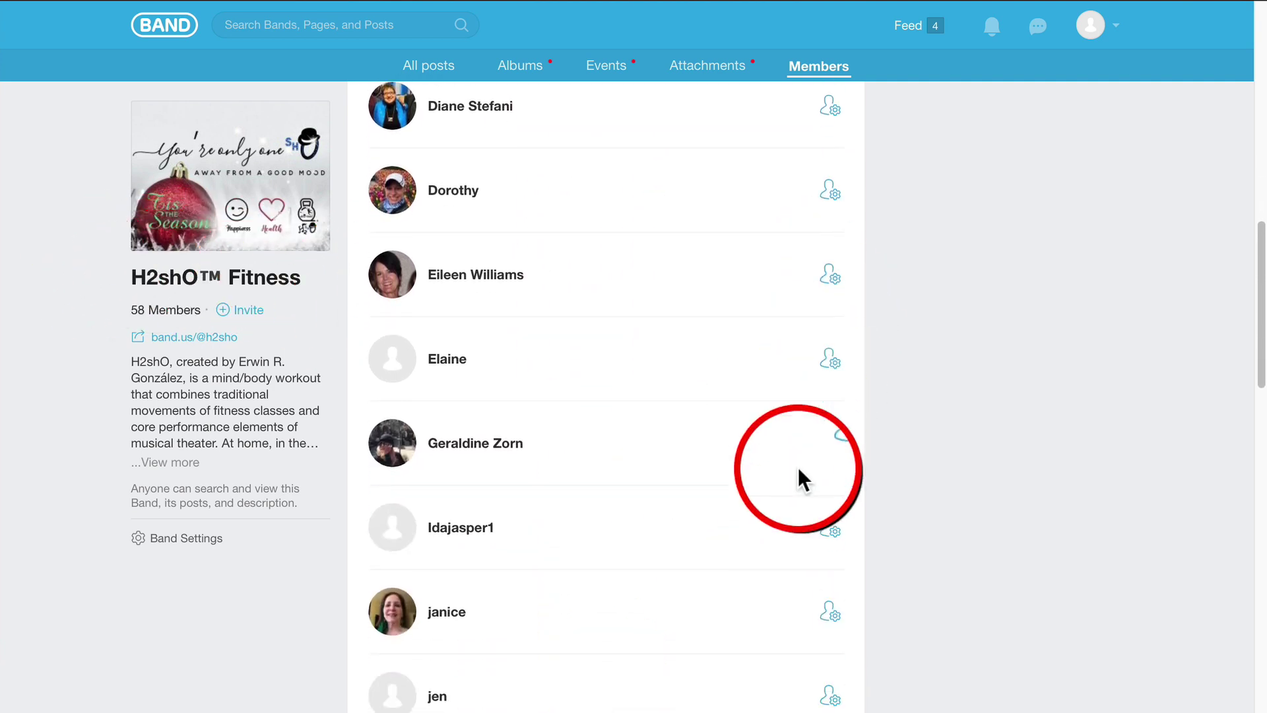
scroll(699, 583, "down", 2)
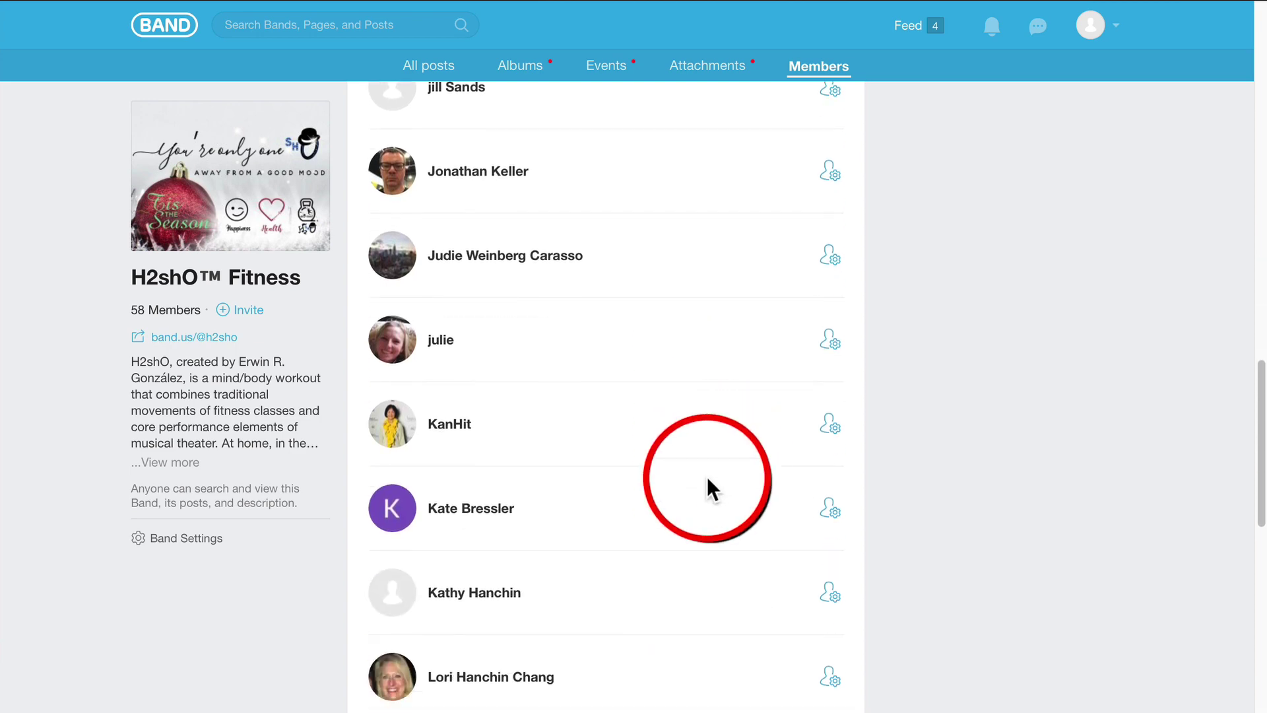
scroll(670, 611, "down", 20)
scroll(579, 673, "up", 10)
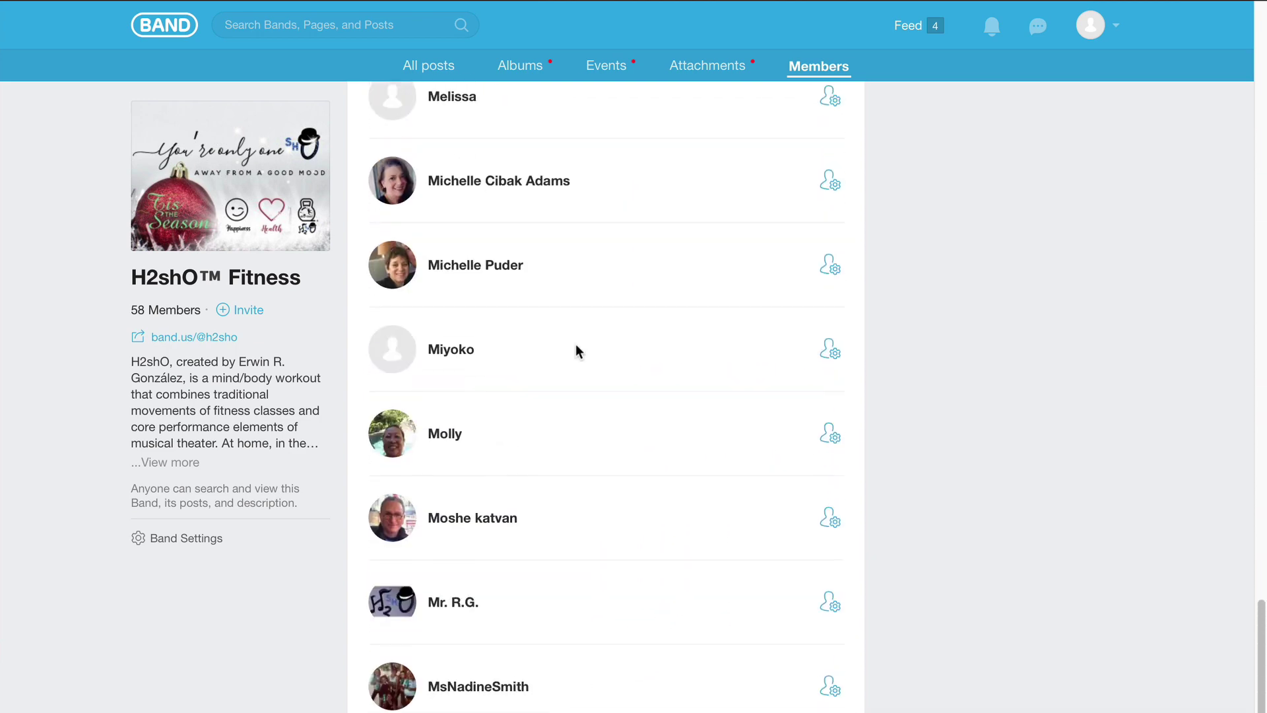
Return to the Your Bands home and start creating a new band
left_click(164, 33)
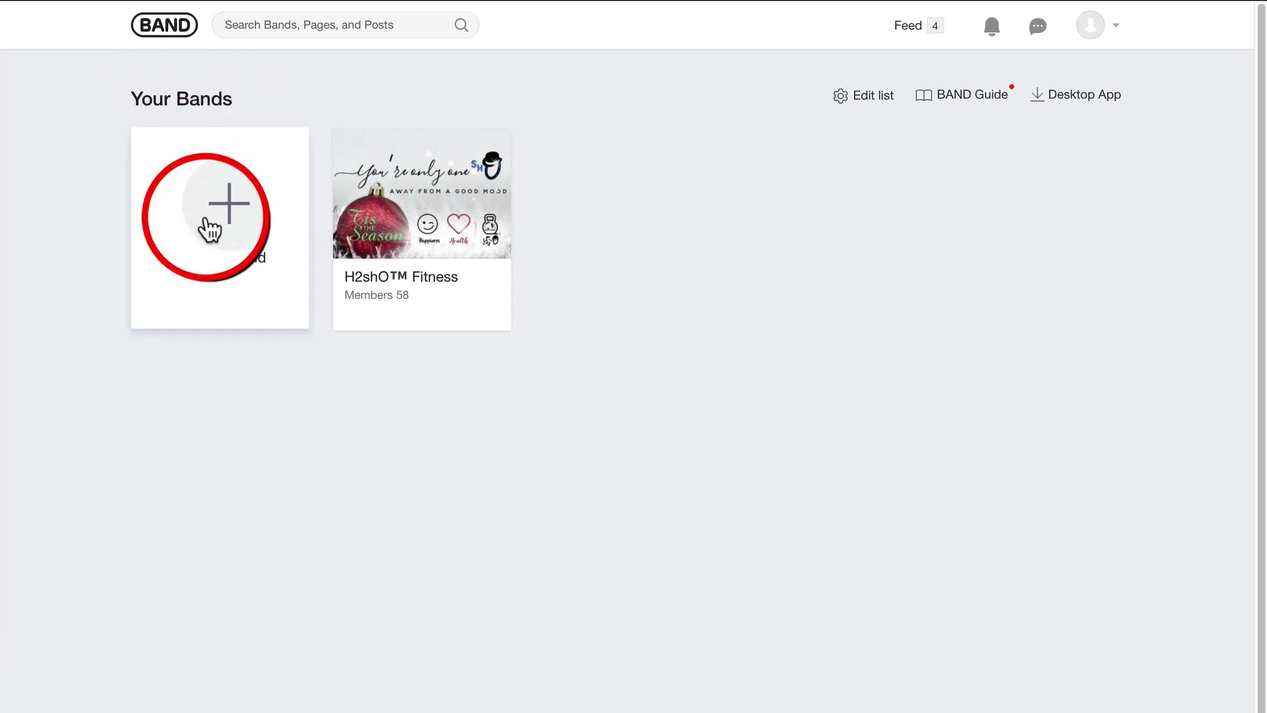
left_click(228, 231)
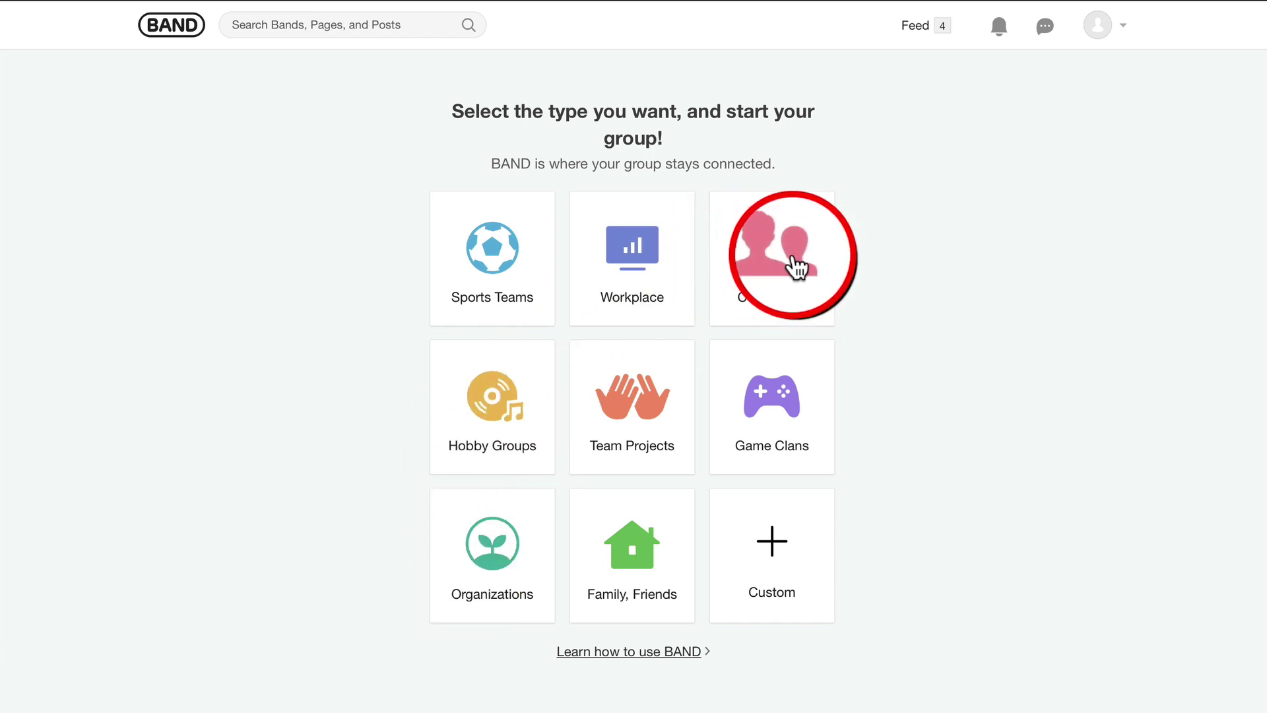
Choose the Community type and name the band Digital Marketing
left_click(783, 270)
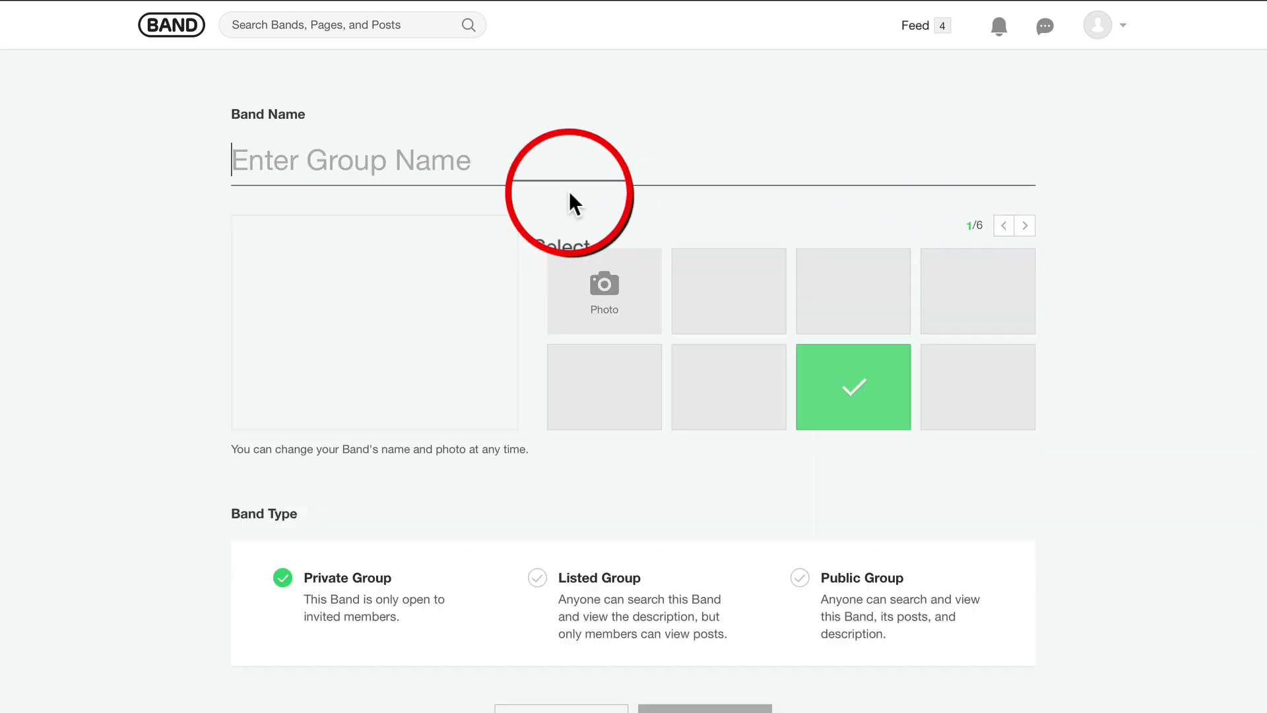
left_click(440, 152)
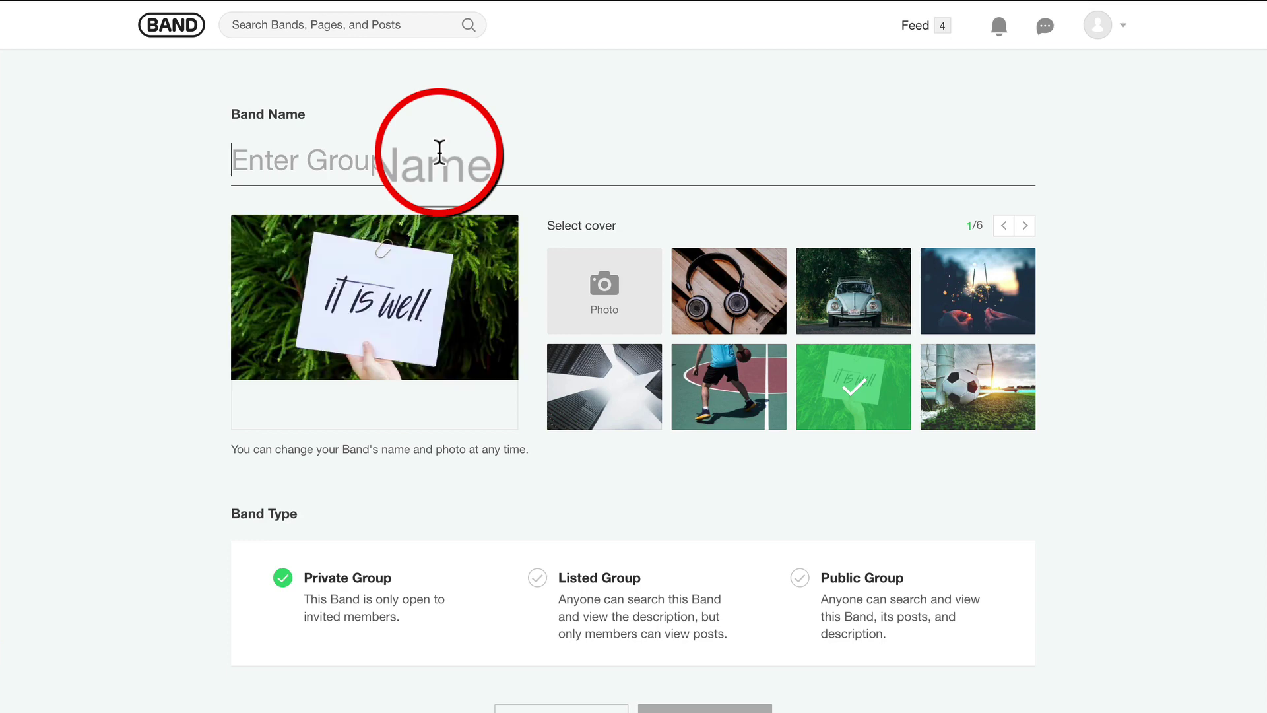
type("Digital Marketing")
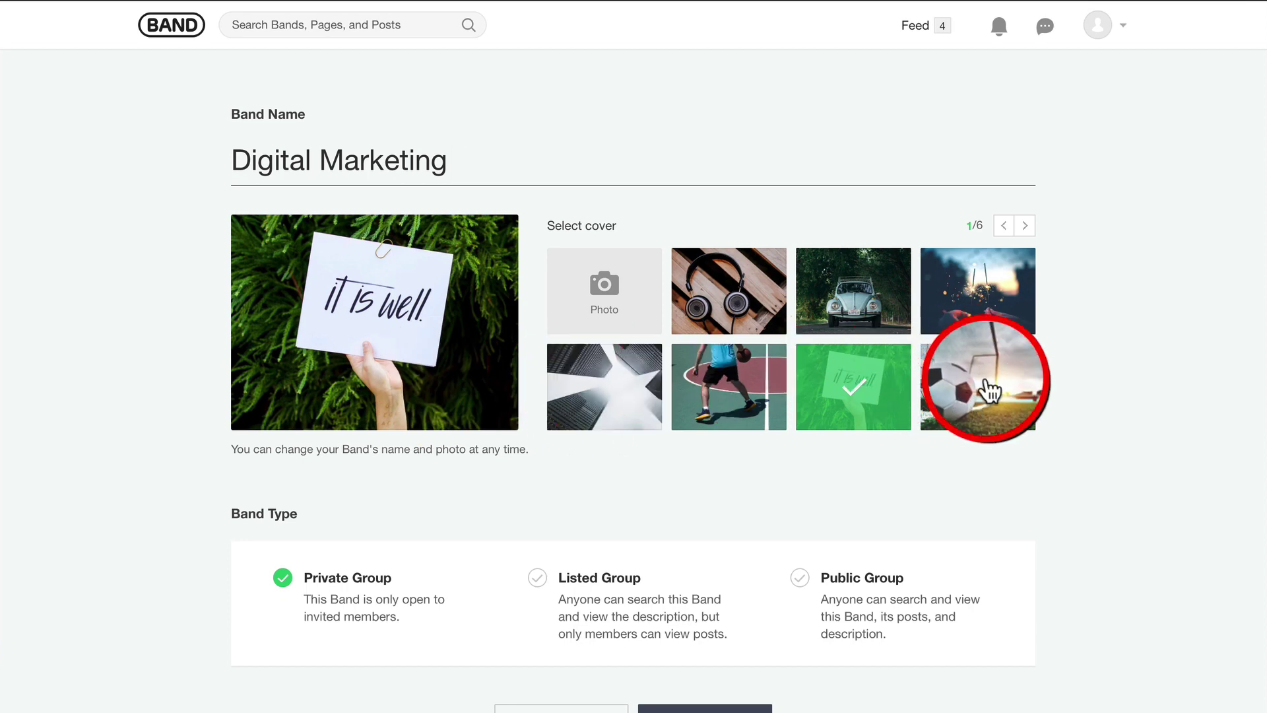
Browse the cover thumbnails and set the writing-at-desk photo as the cover
left_click(1024, 226)
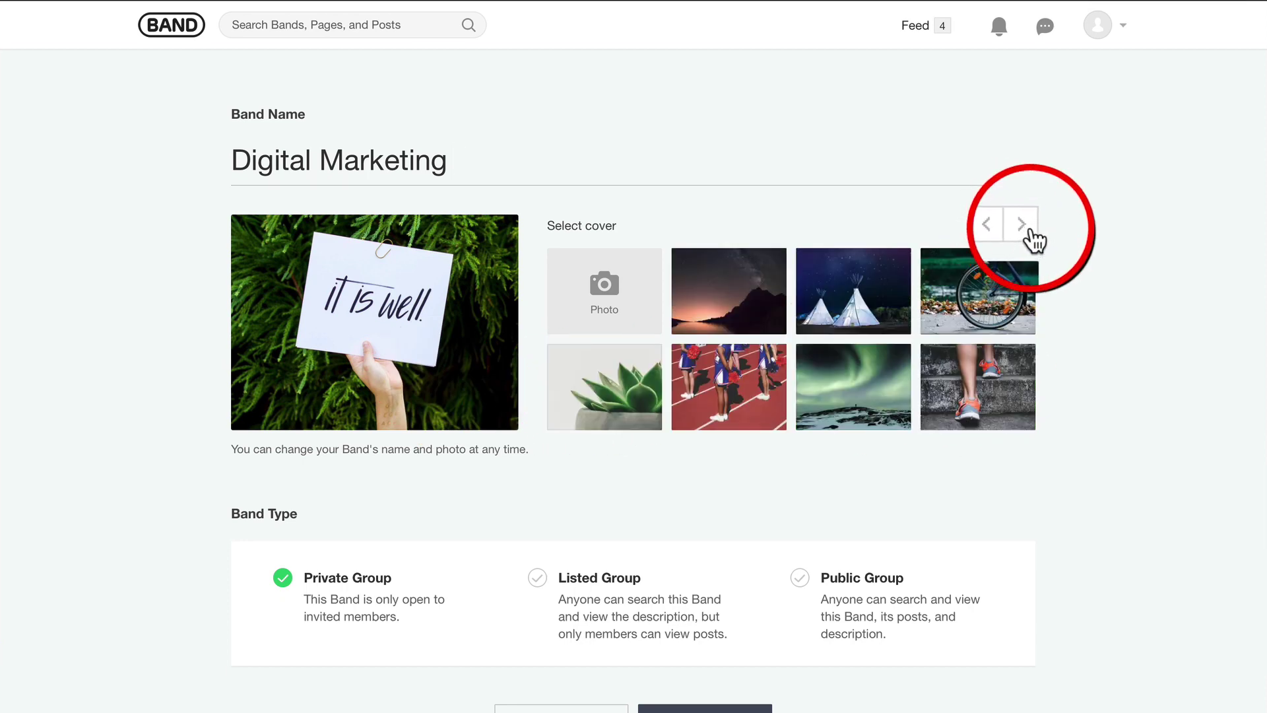
left_click(1024, 225)
left_click(1023, 226)
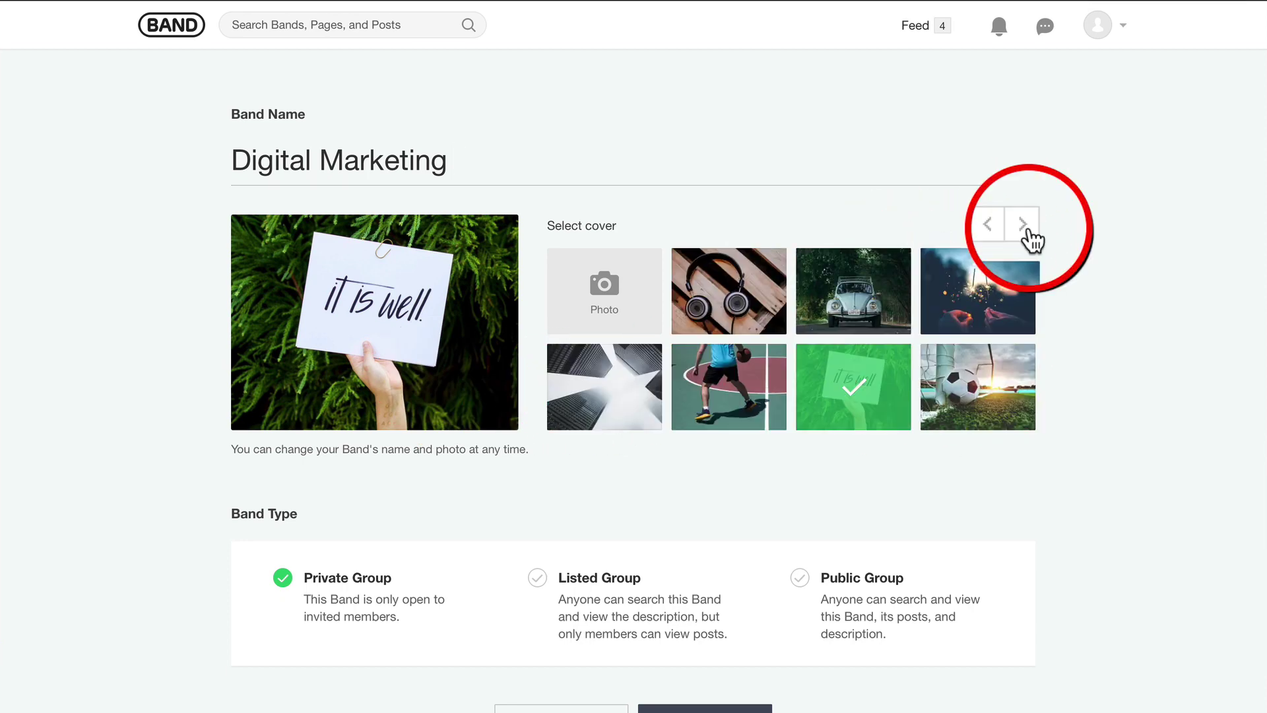
left_click(1023, 225)
left_click(988, 226)
left_click(989, 226)
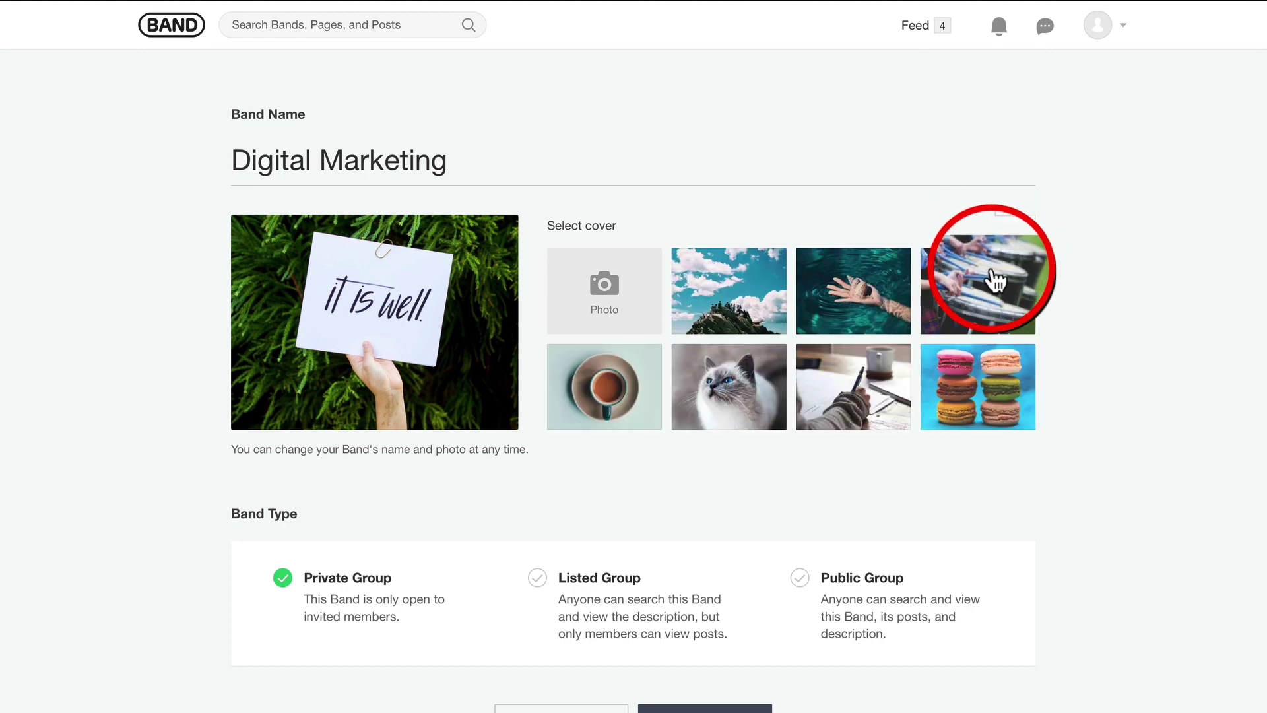
left_click(995, 280)
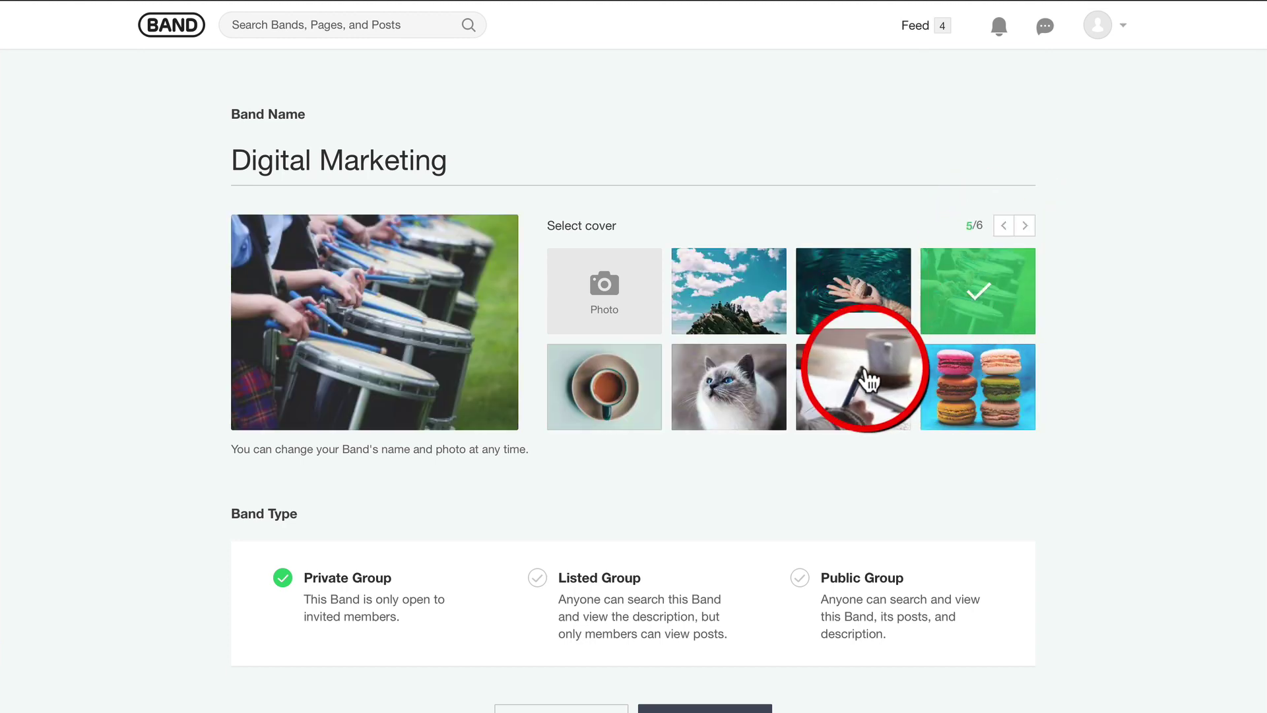
left_click(866, 375)
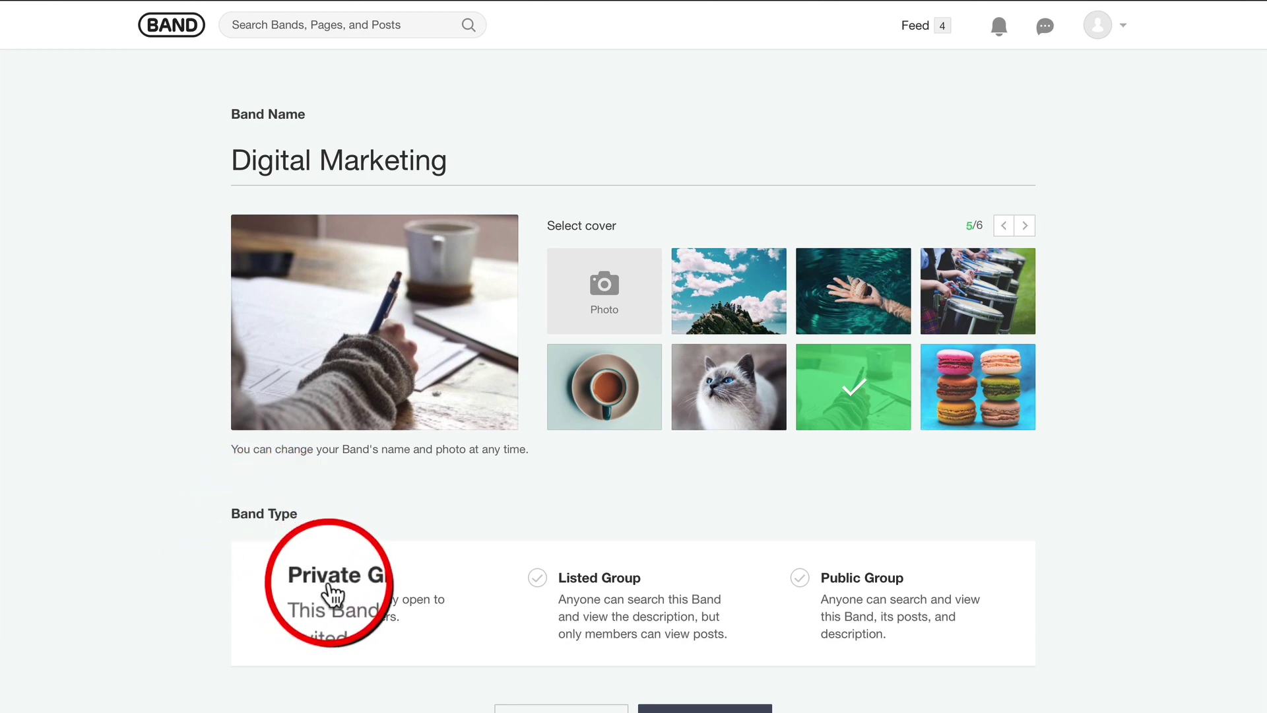
Change the band type from Private to Public Group and create the band
left_click(330, 587)
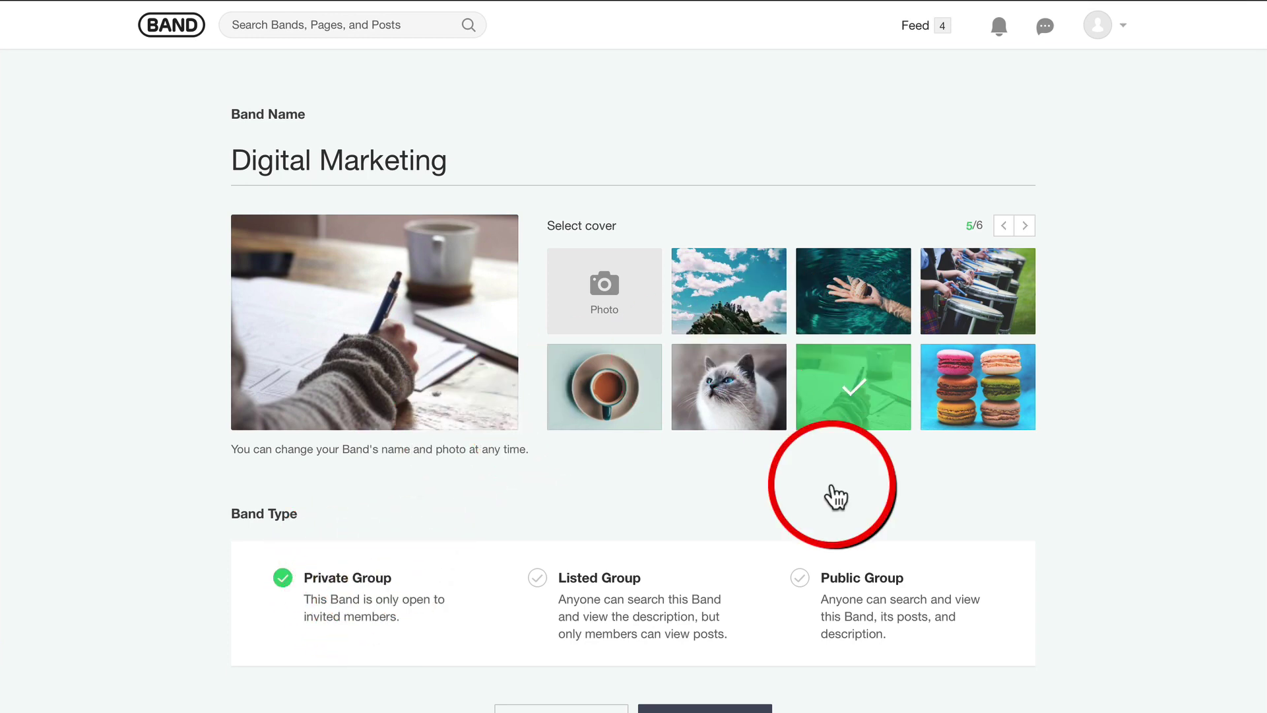
left_click(820, 592)
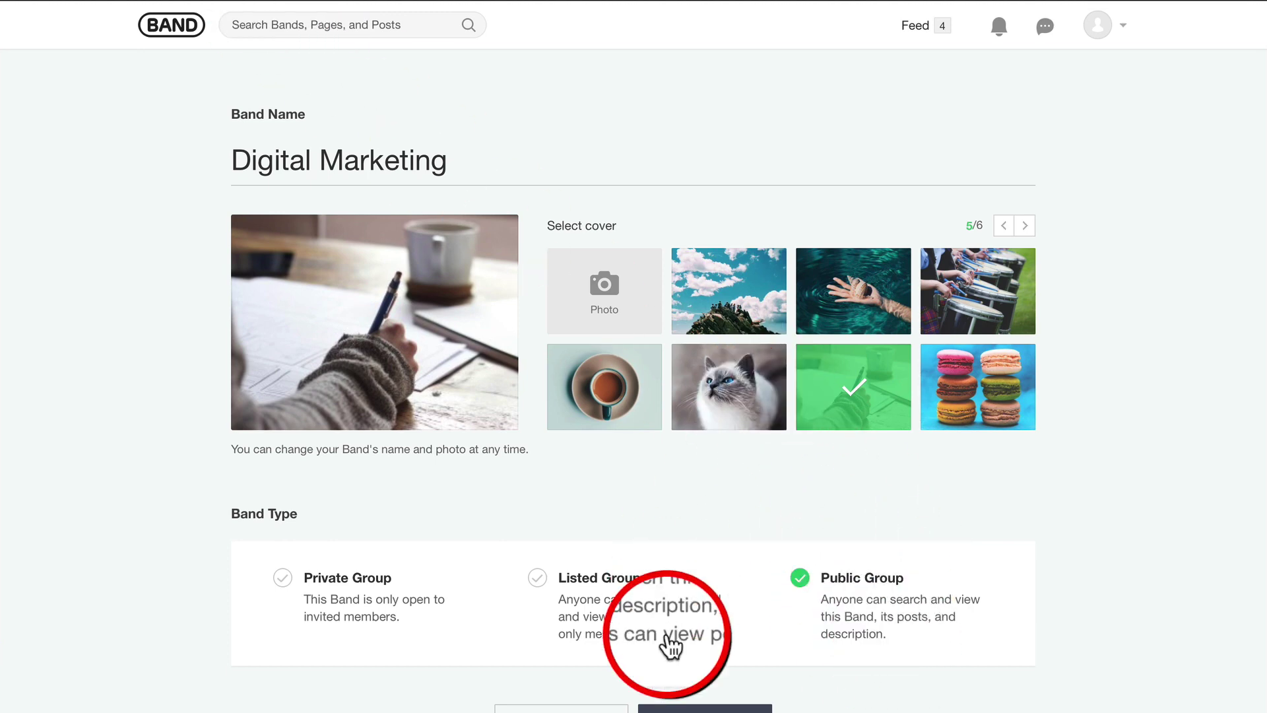
left_click(716, 708)
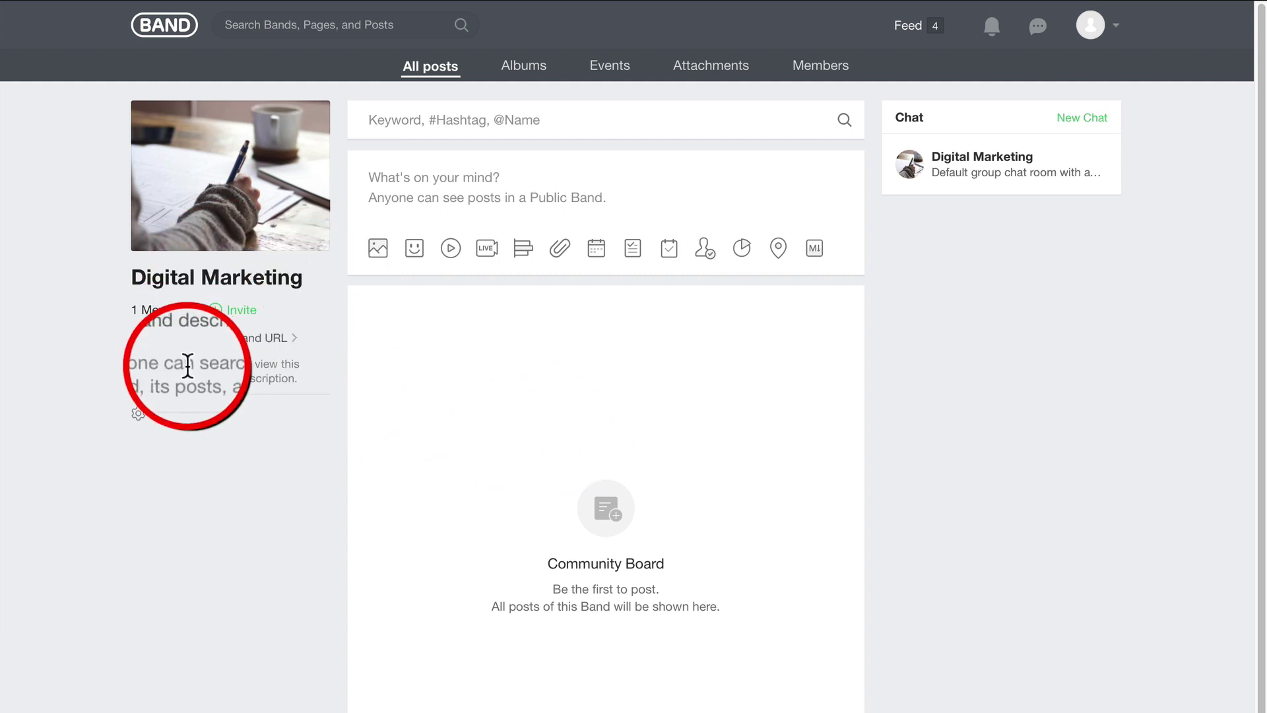
Write a band description aimed at entrepreneurs, content creators, affiliate marketers and bloggers
left_click(262, 339)
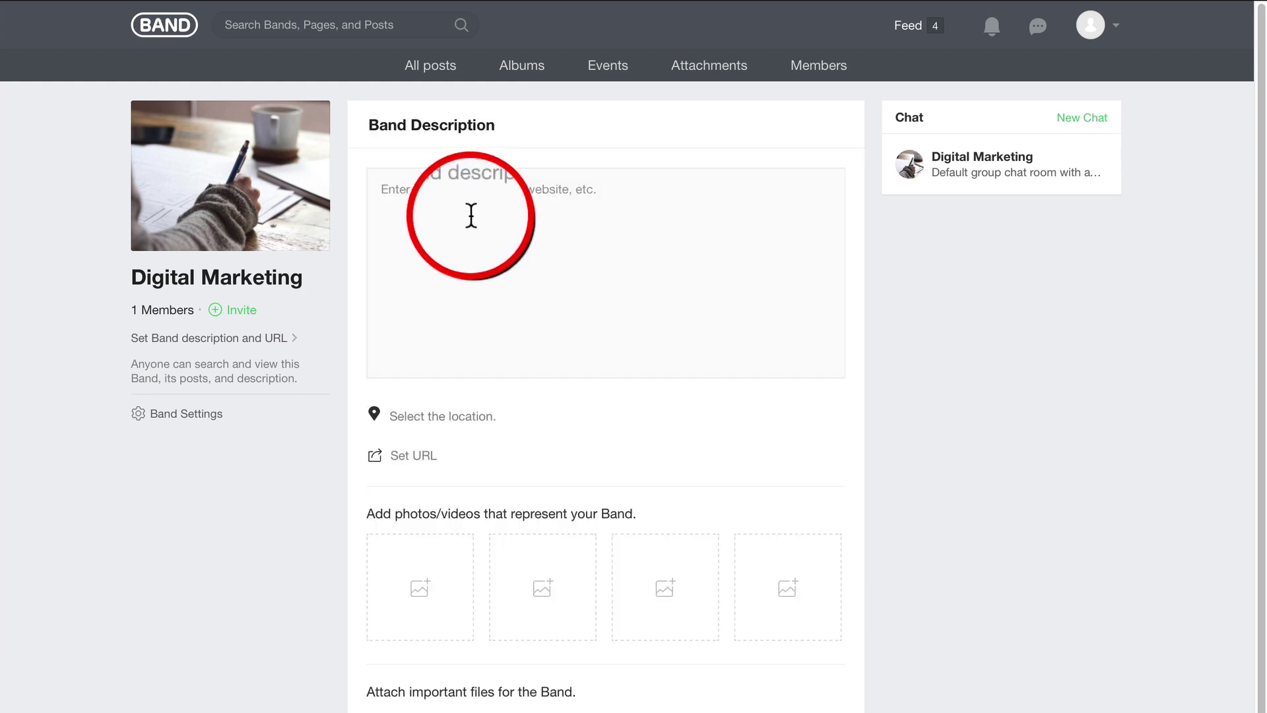
left_click(492, 225)
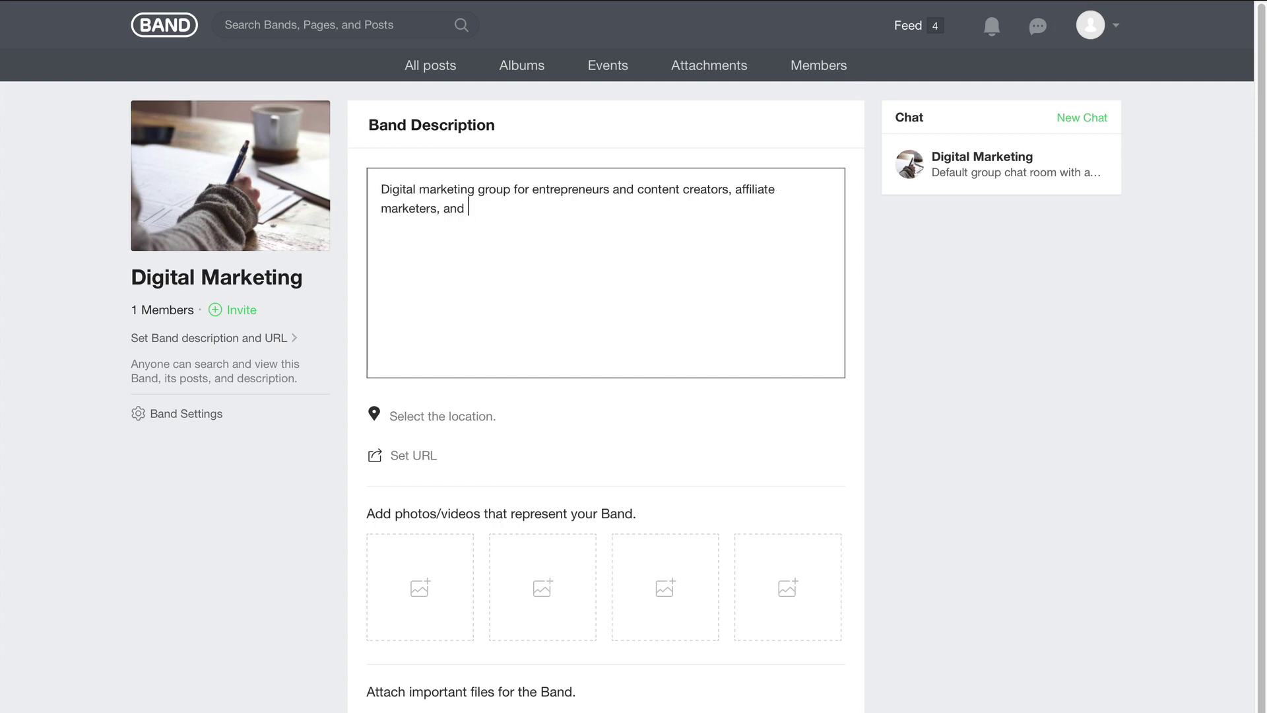
scroll(411, 356, "down", 2)
left_click(411, 356)
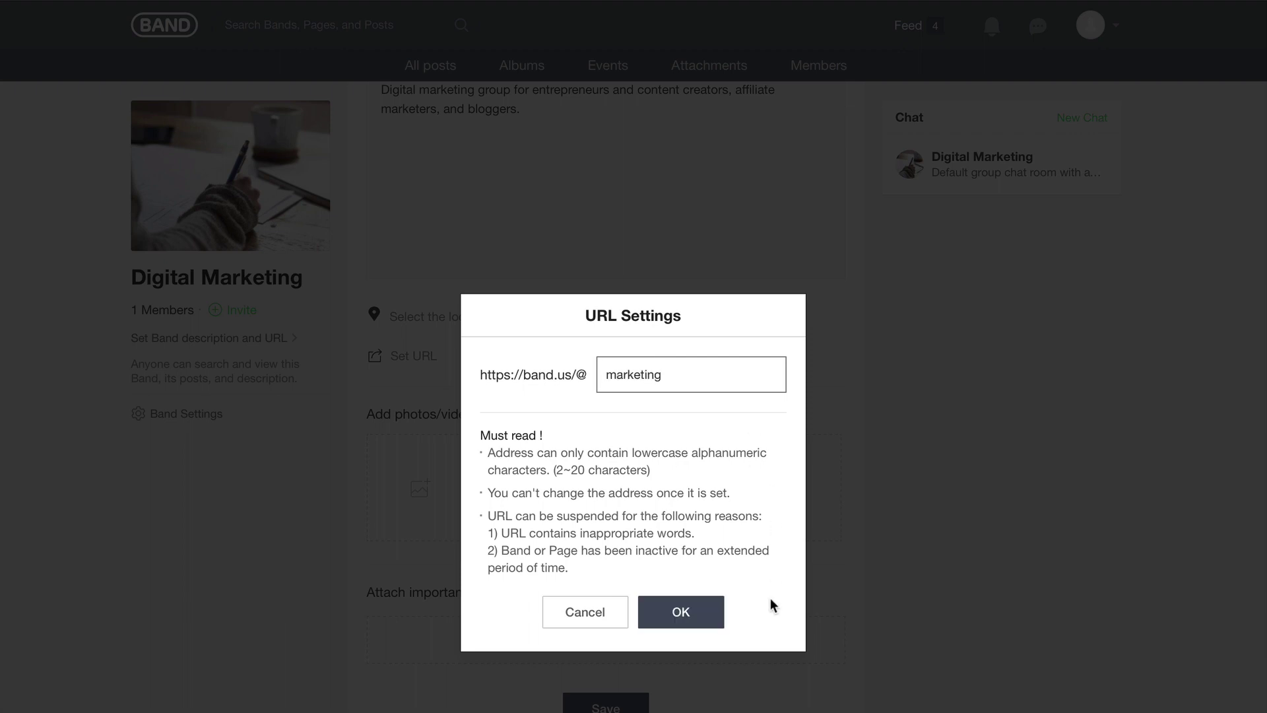
left_click(698, 618)
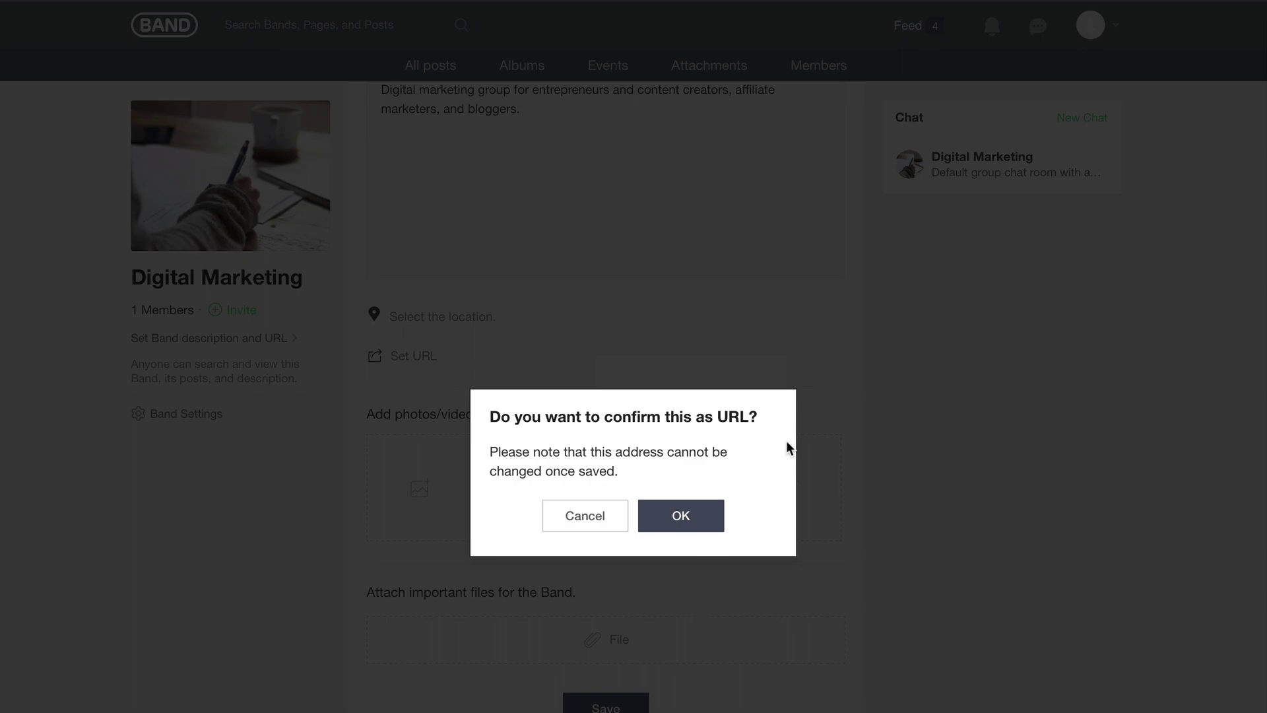
left_click(690, 526)
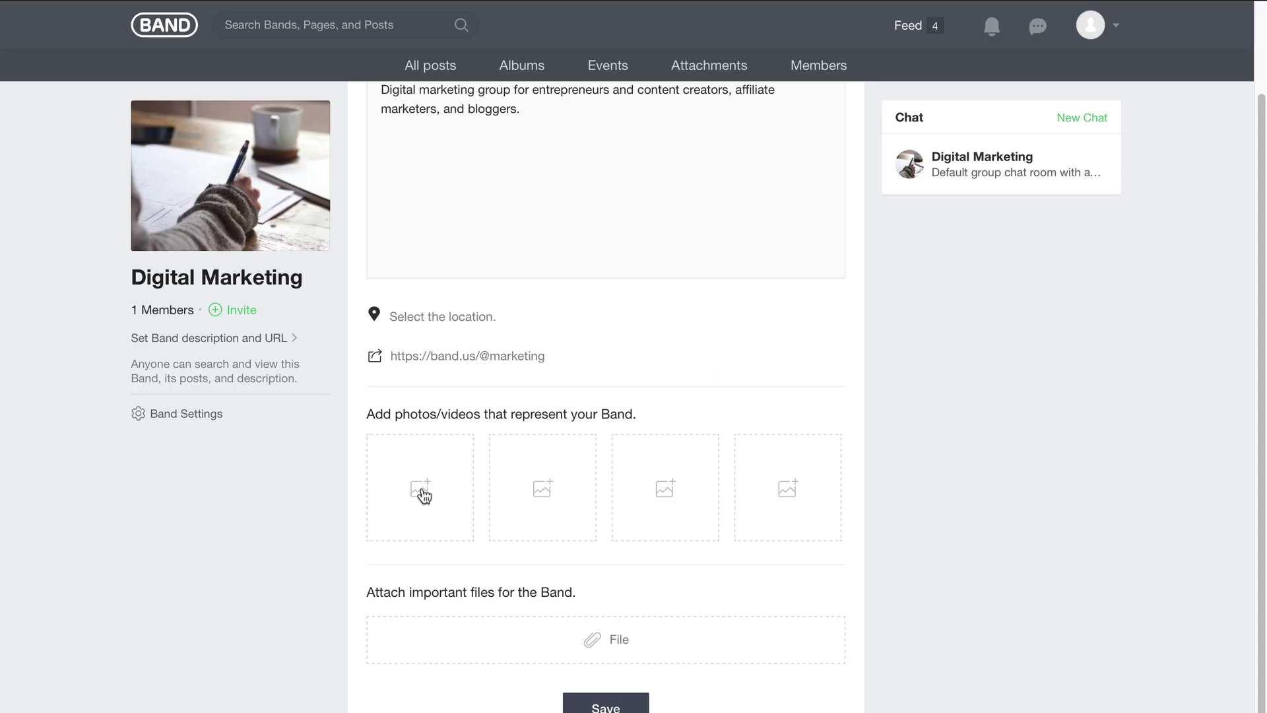
Skip adding a band photo, save the description and URL, and share the change as a post
left_click(438, 489)
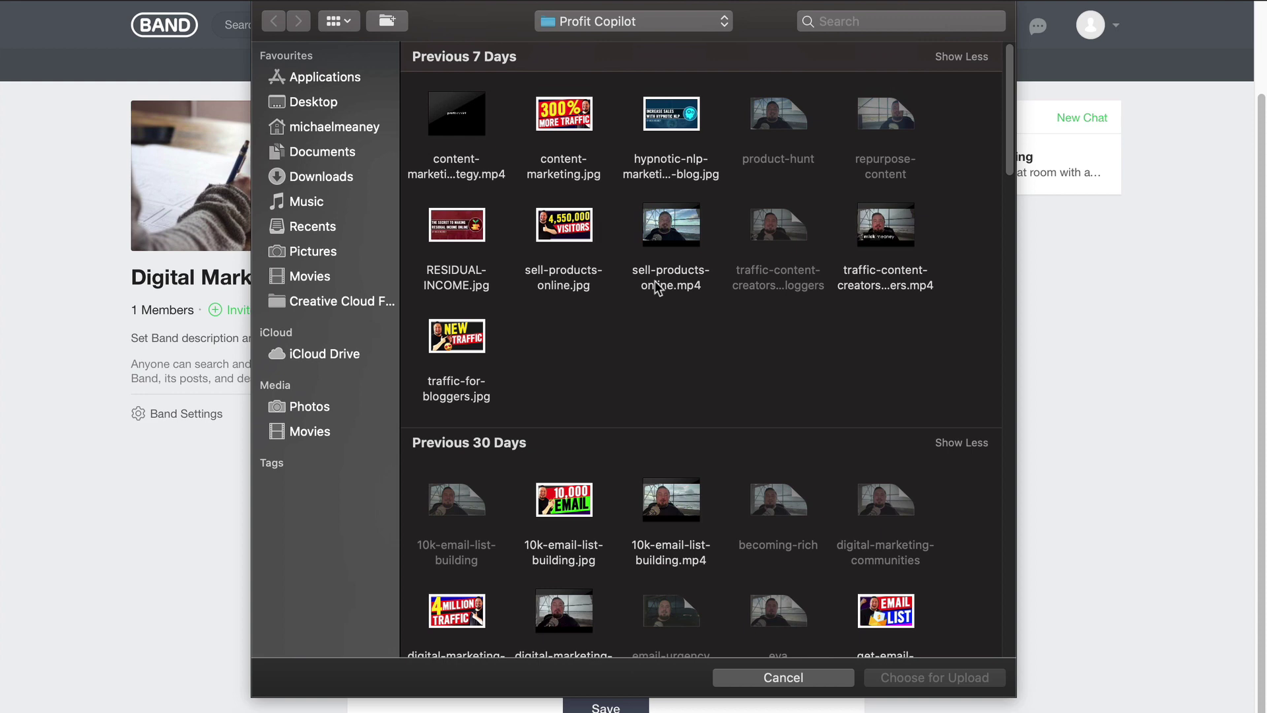
left_click(826, 680)
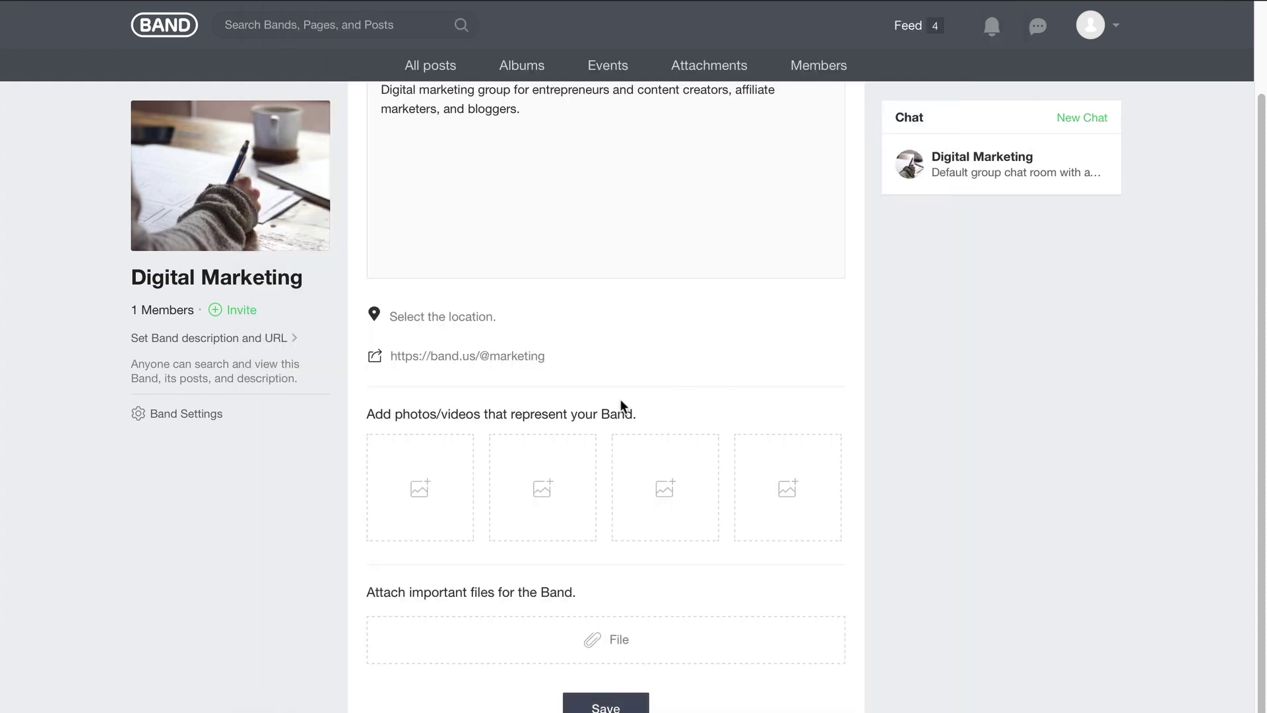
left_click(606, 704)
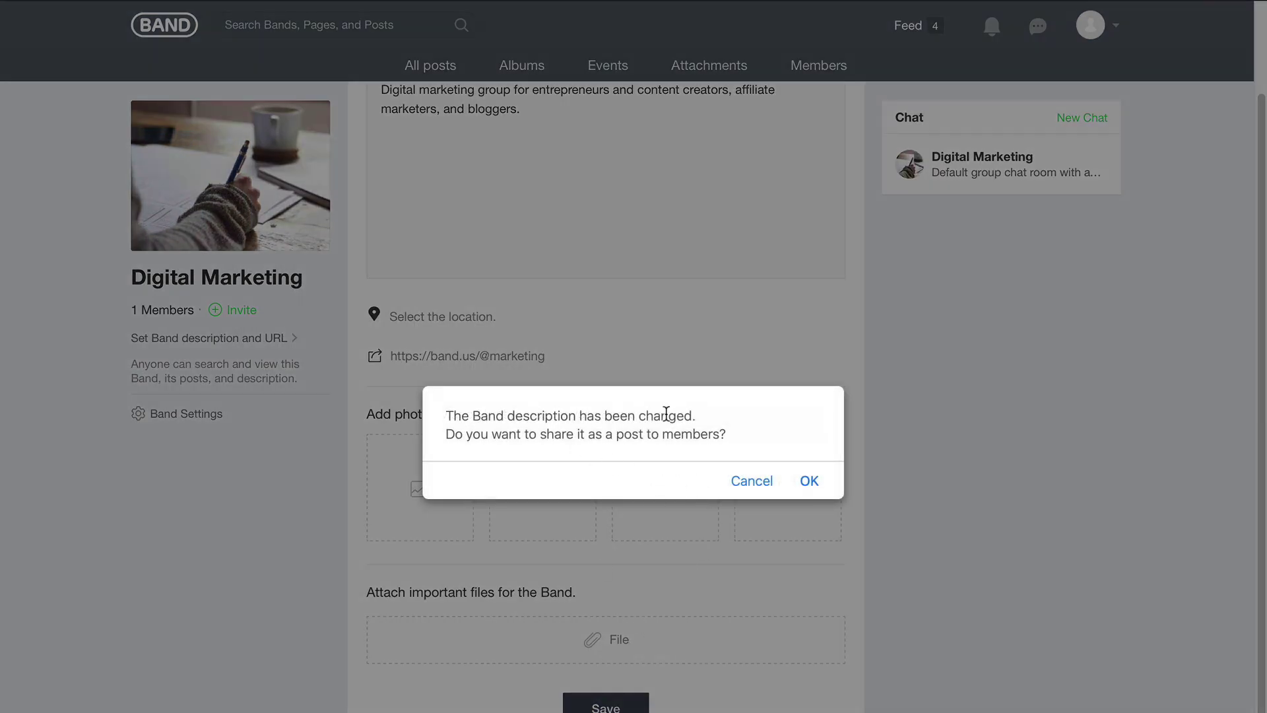
left_click(811, 481)
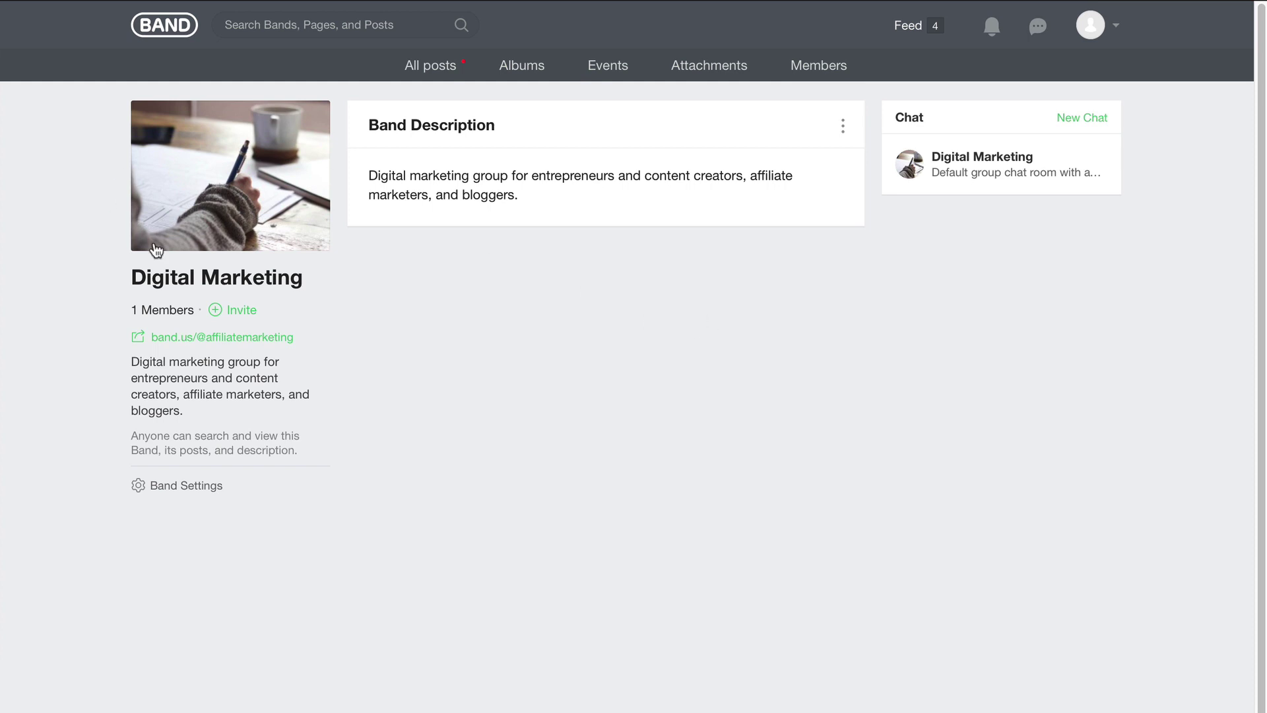
Share the YouTube link '6 Billion Visitors: Stealth Twitter Marketing Strategy' as a post in All posts
left_click(228, 276)
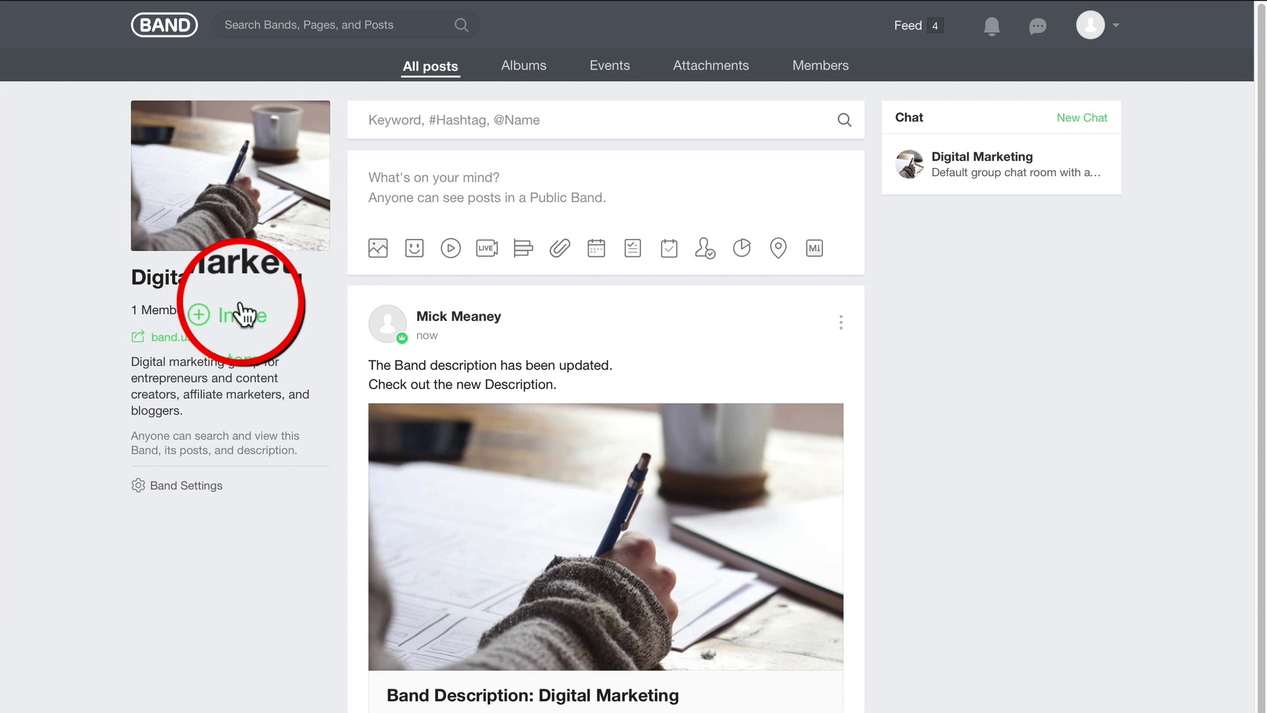
left_click(492, 199)
left_click(525, 243)
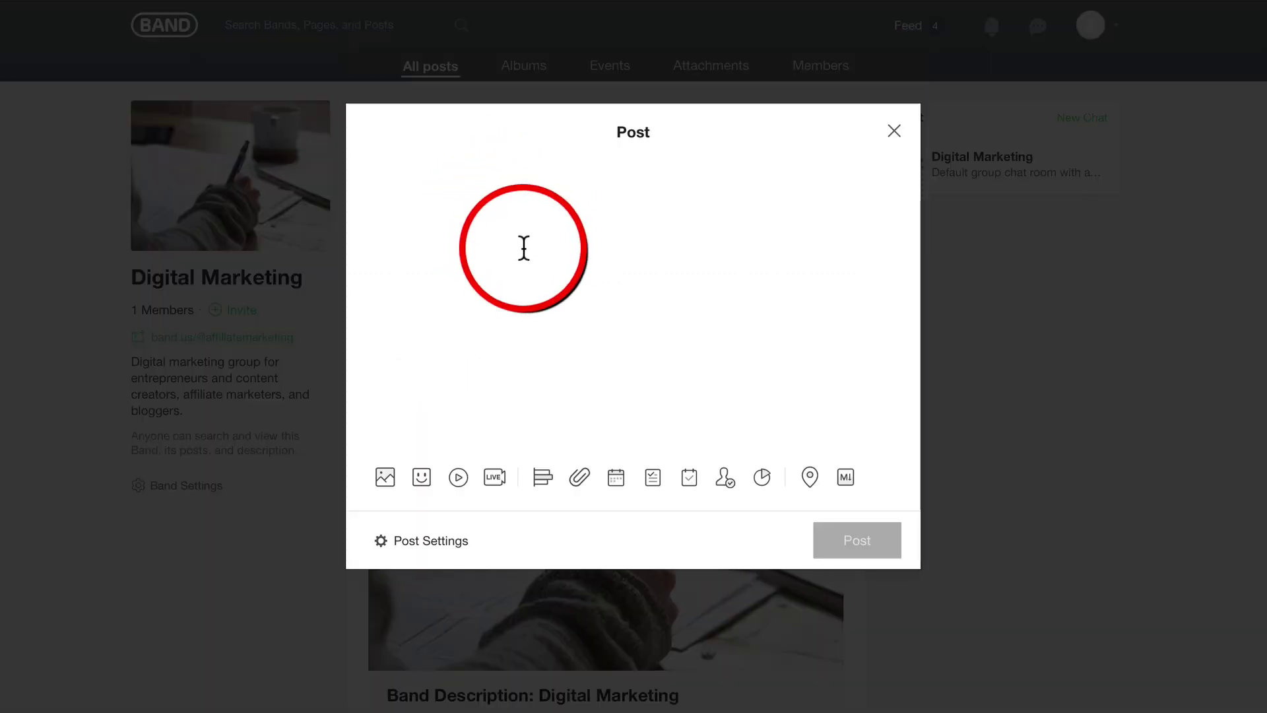
key("ctrl+v")
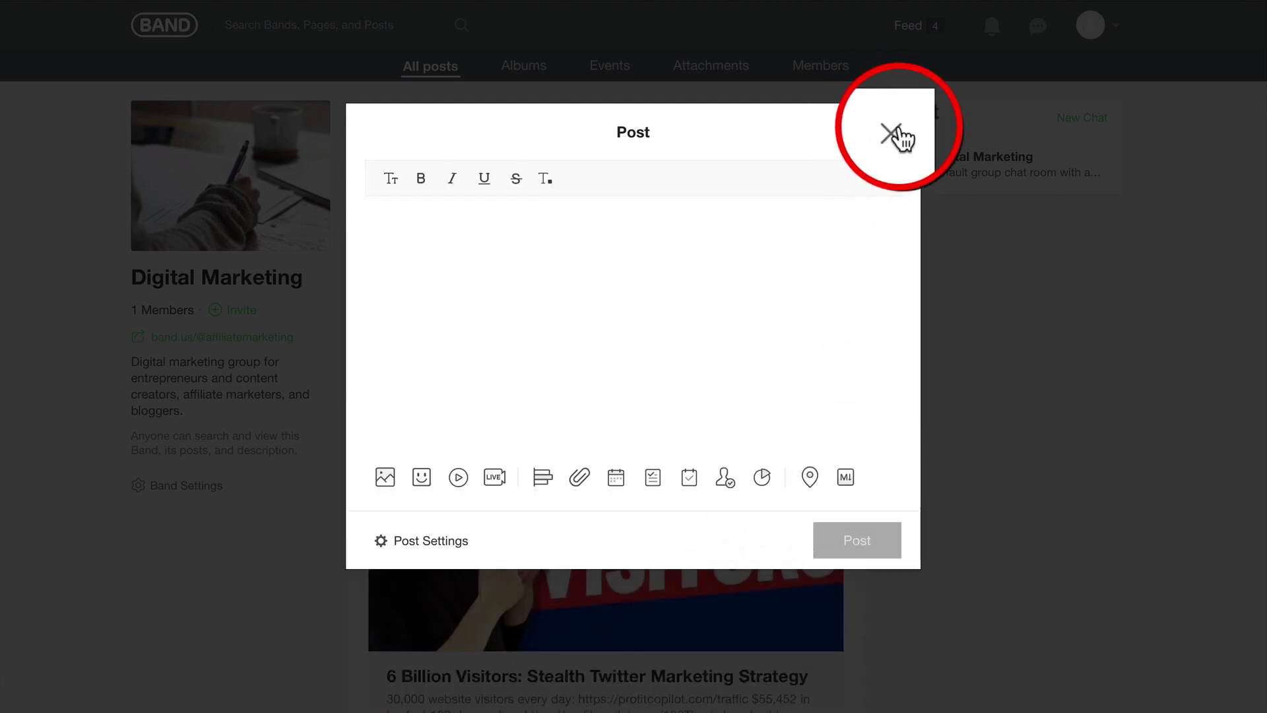
left_click(895, 131)
scroll(660, 581, "down", 1)
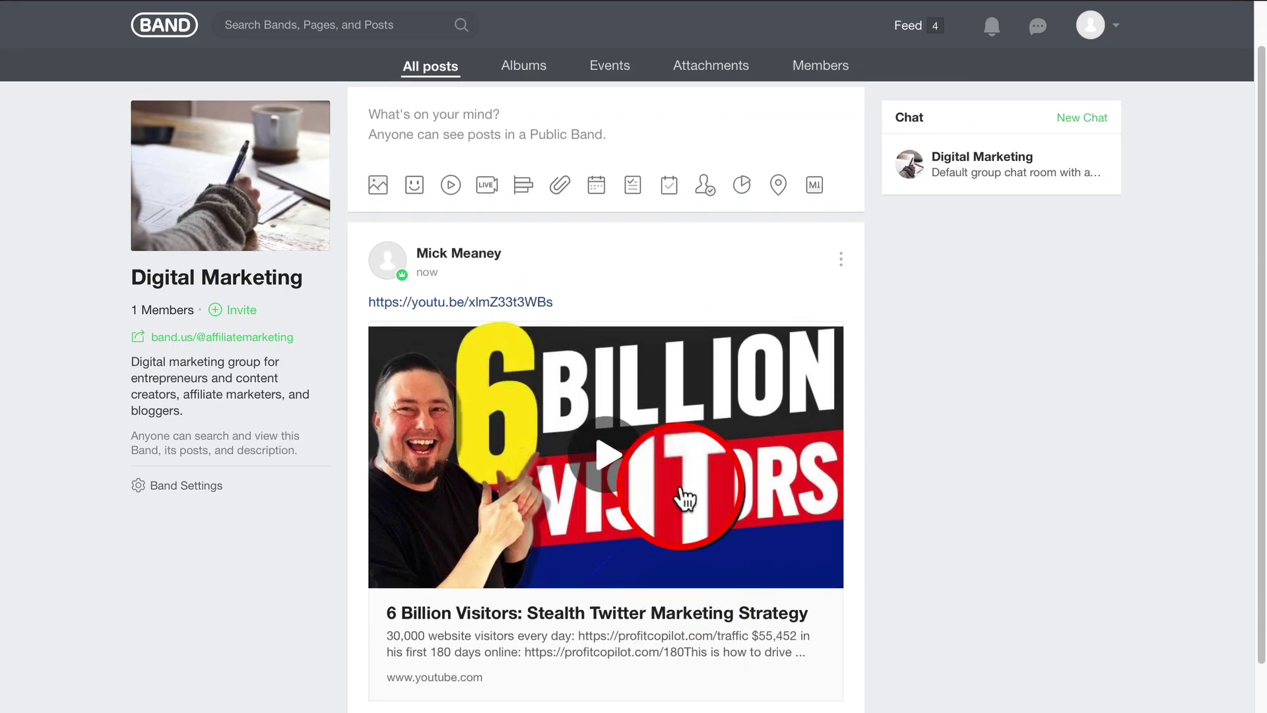
Return from the Digital Marketing feed to BAND home via the top-left BAND logo
scroll(683, 522, "up", 1)
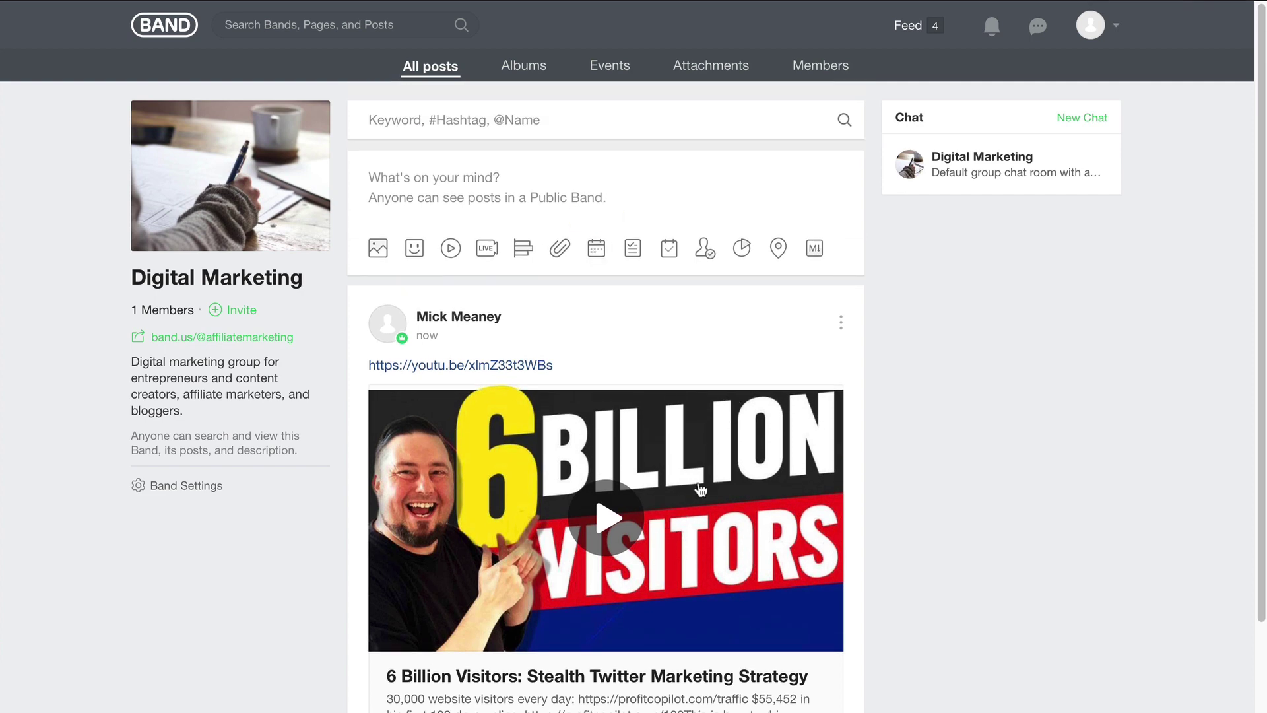
left_click(164, 25)
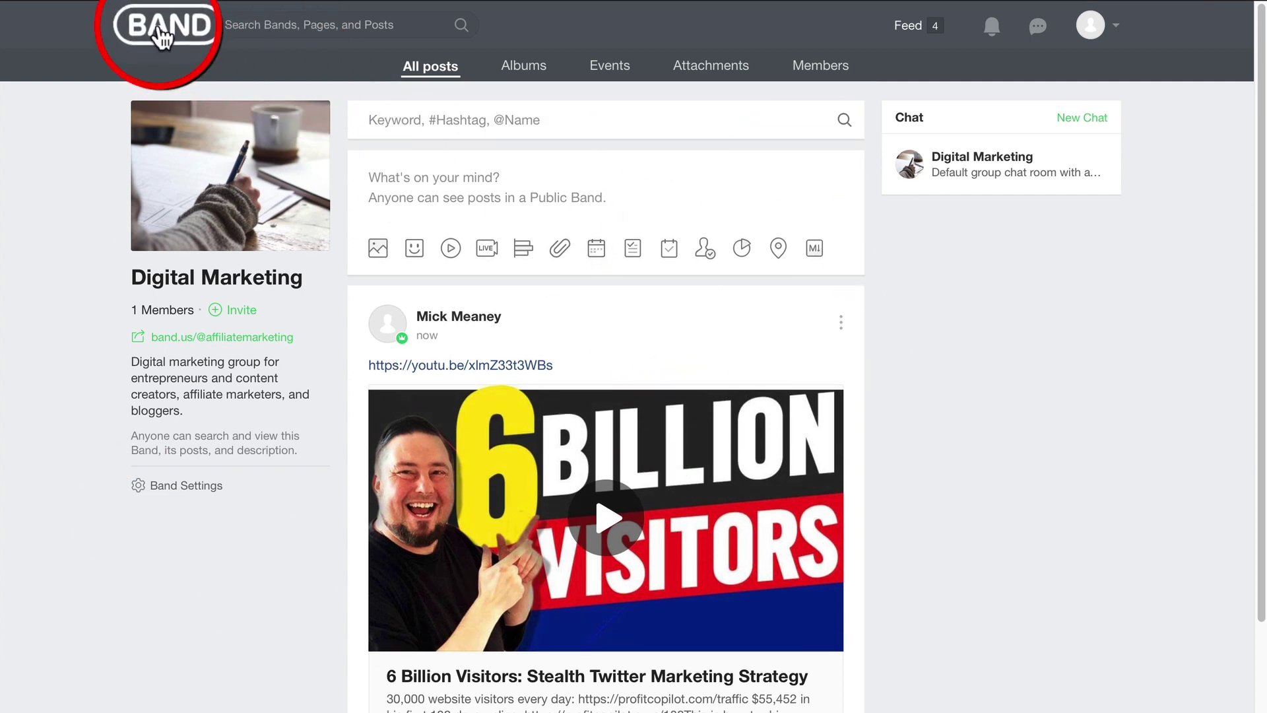